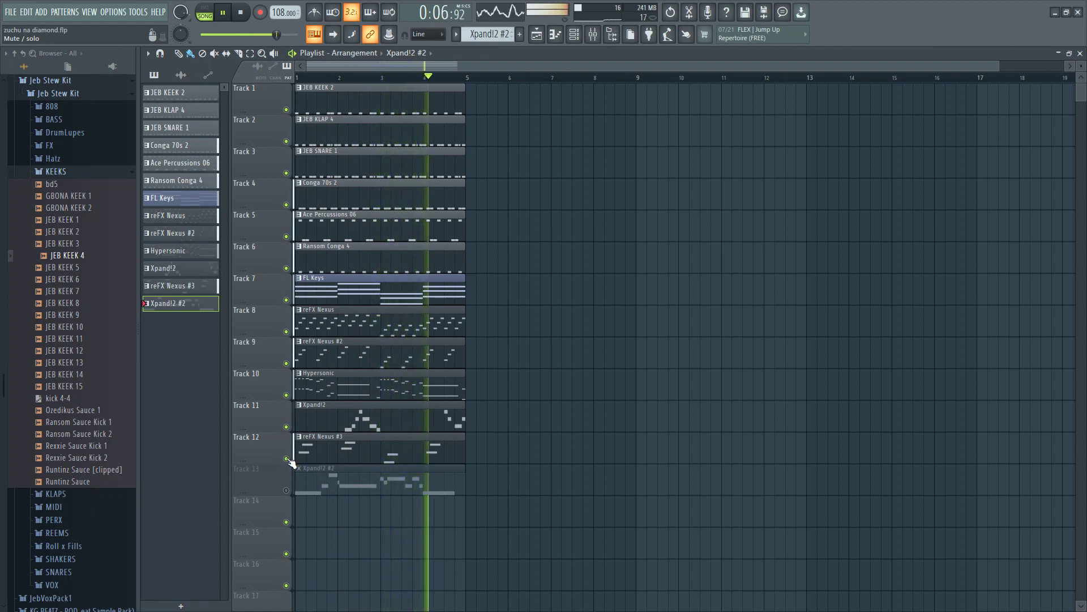
Mute tracks 12 through 7 one by one during playback until only the percussion tracks sound, and stop playback
left_click(287, 459)
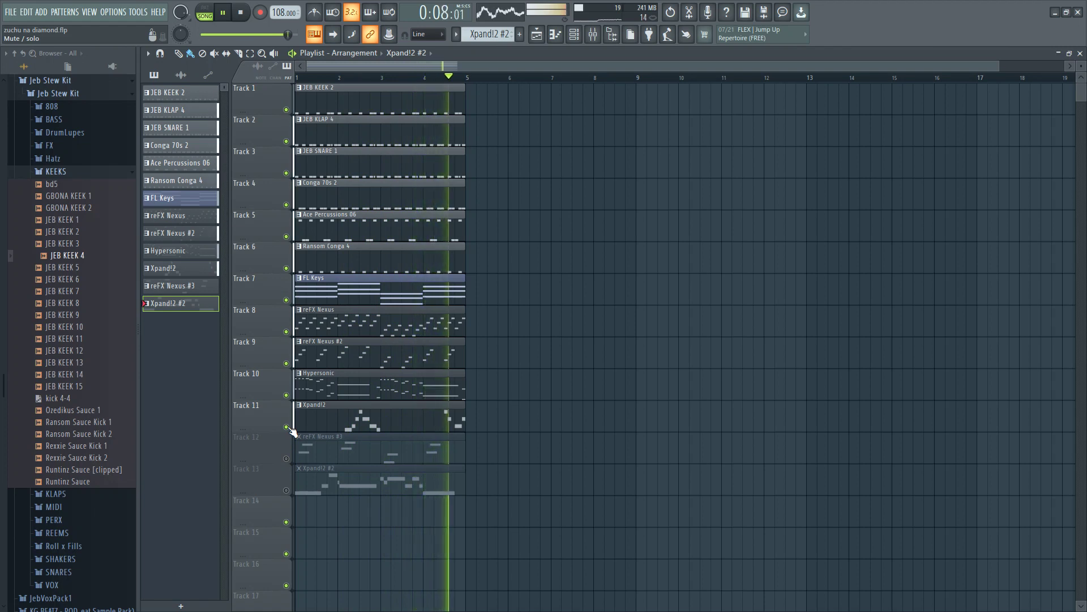
left_click(287, 427)
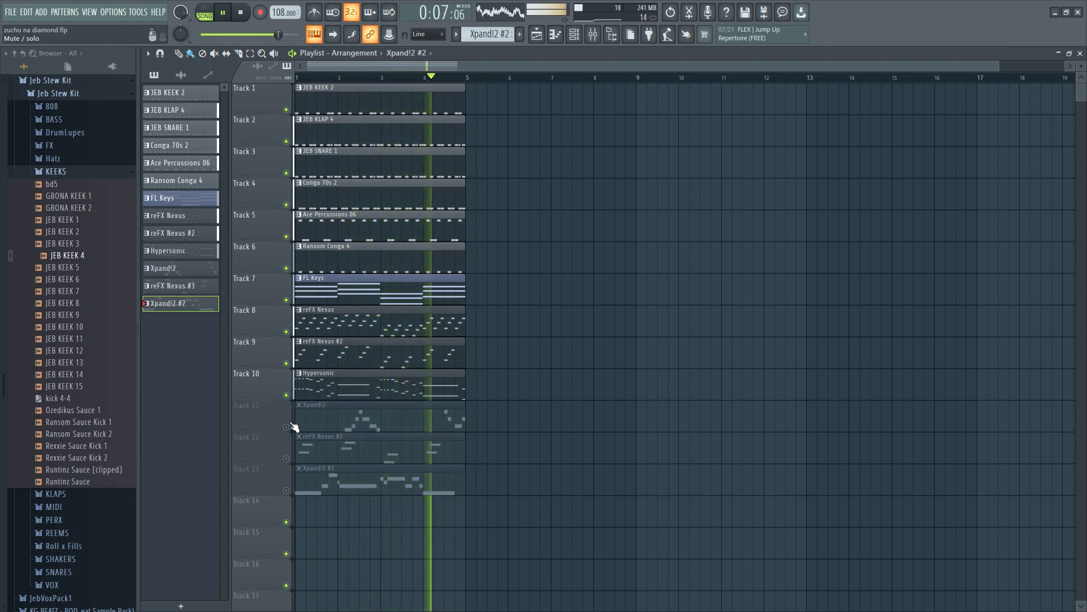
left_click(286, 395)
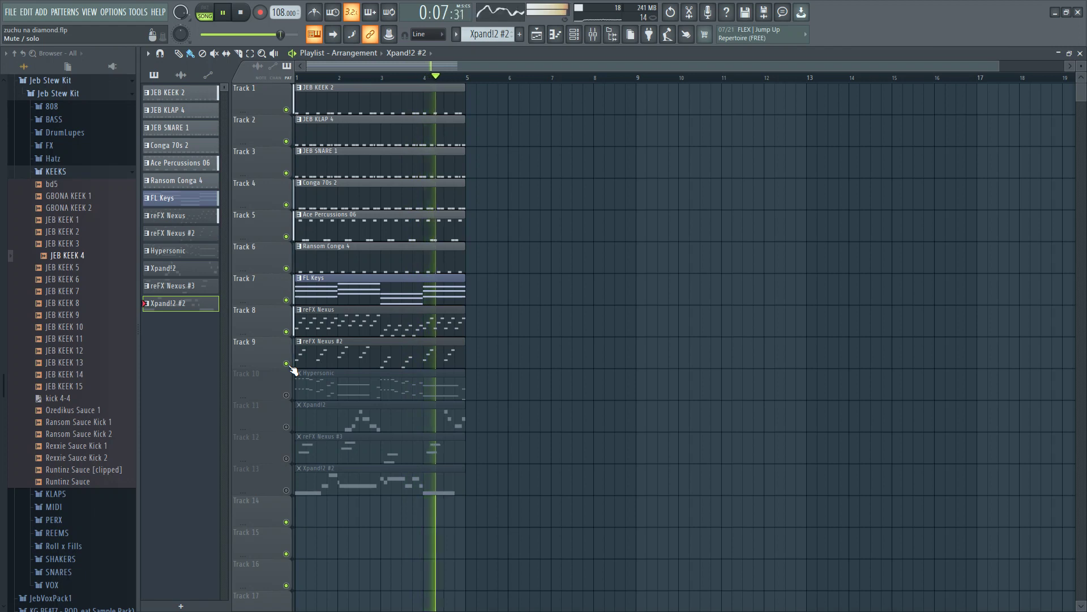
left_click(287, 364)
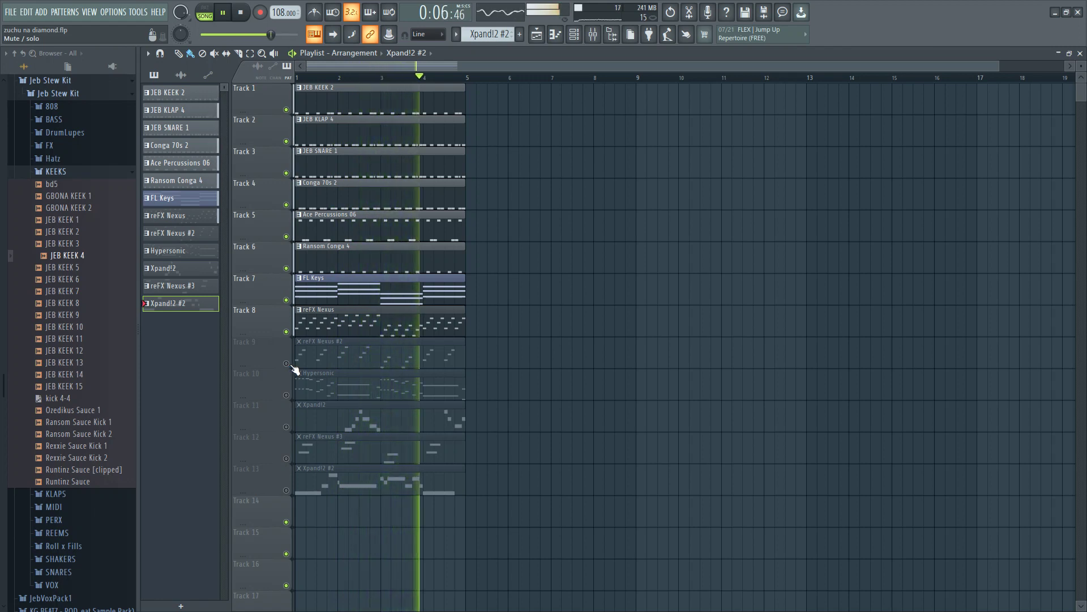
left_click(287, 332)
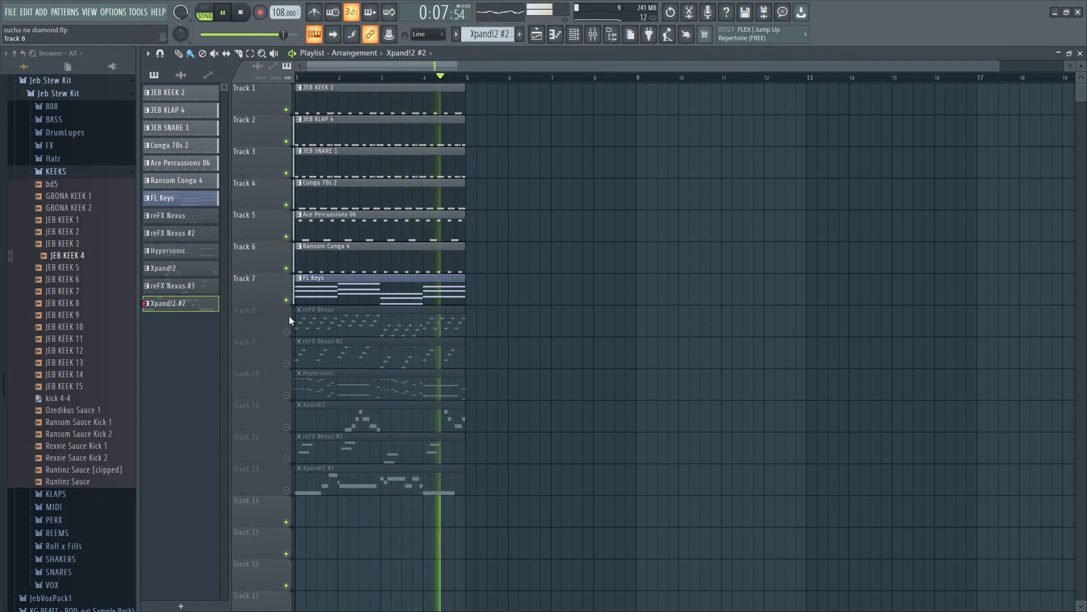
left_click(286, 301)
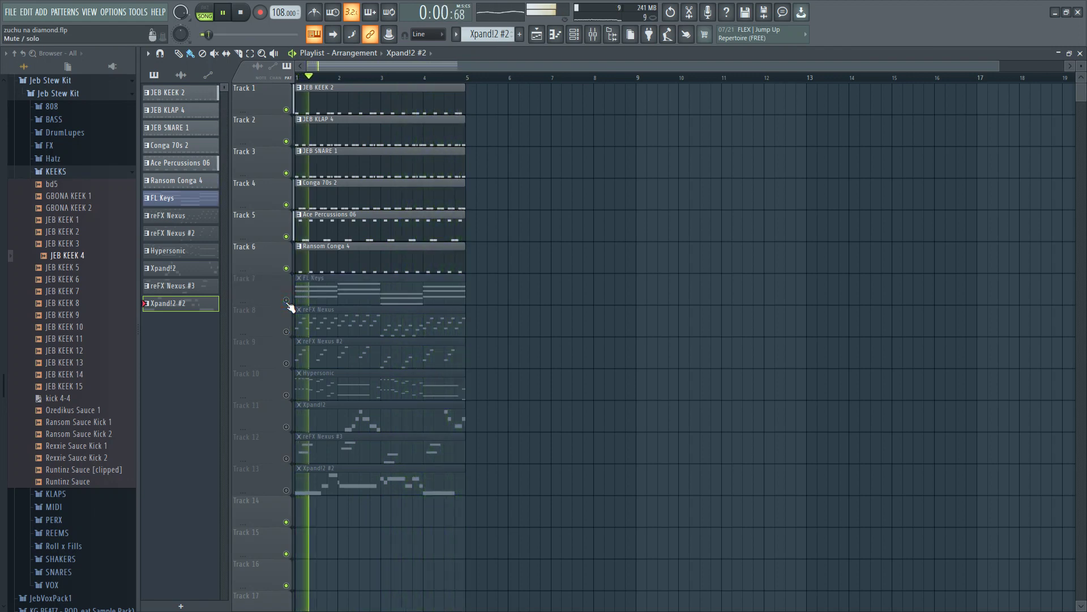
key("space")
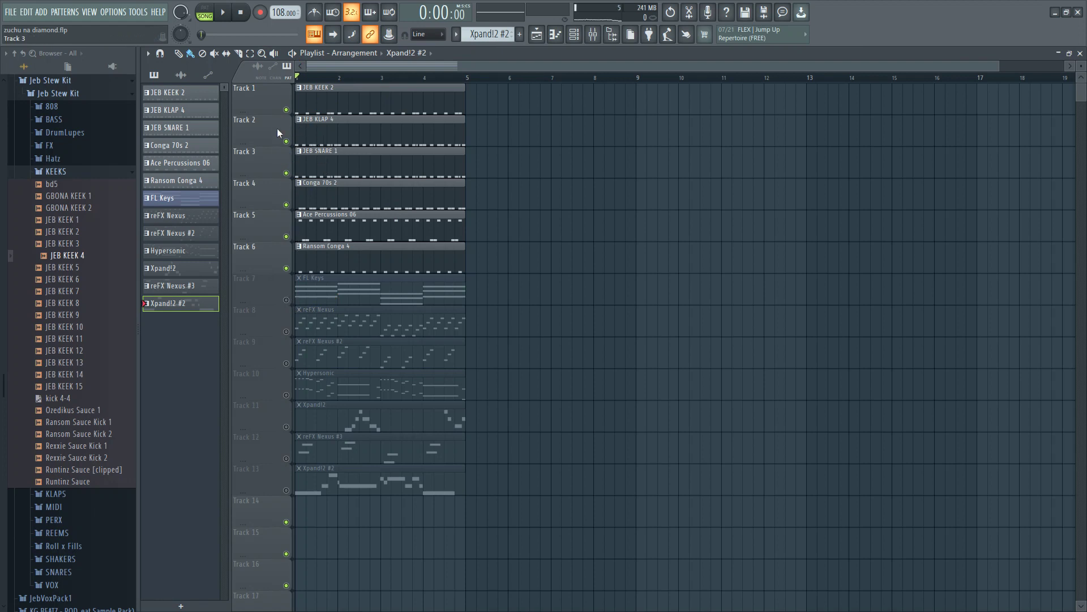
Solo the JEB KEEK 2 track, play it and review its notes in the piano roll
left_click(287, 110, "ctrl")
key("space")
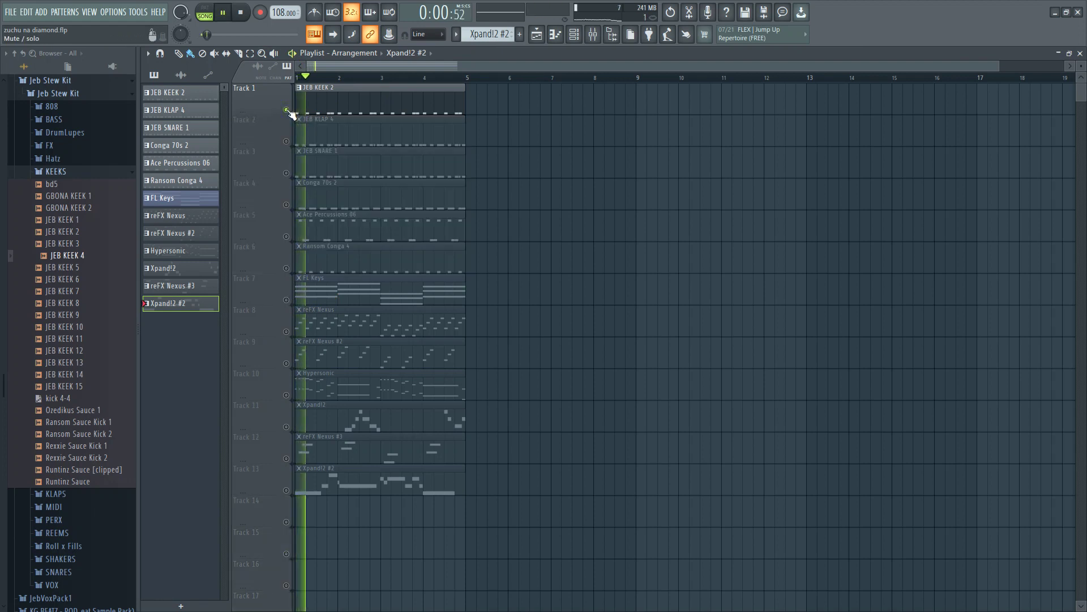
double_click(347, 104)
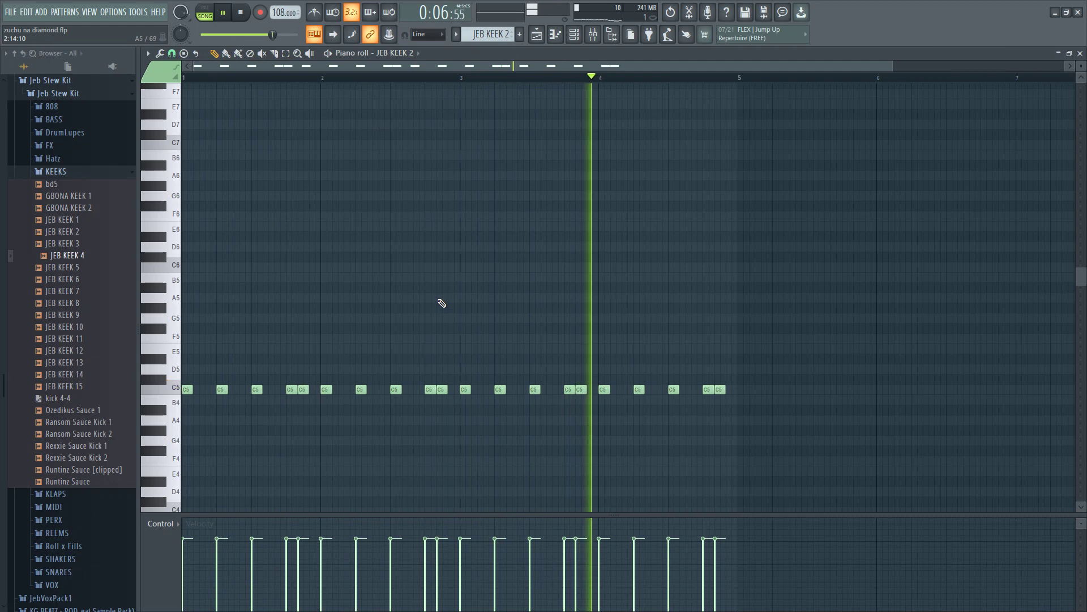
left_click(1081, 53)
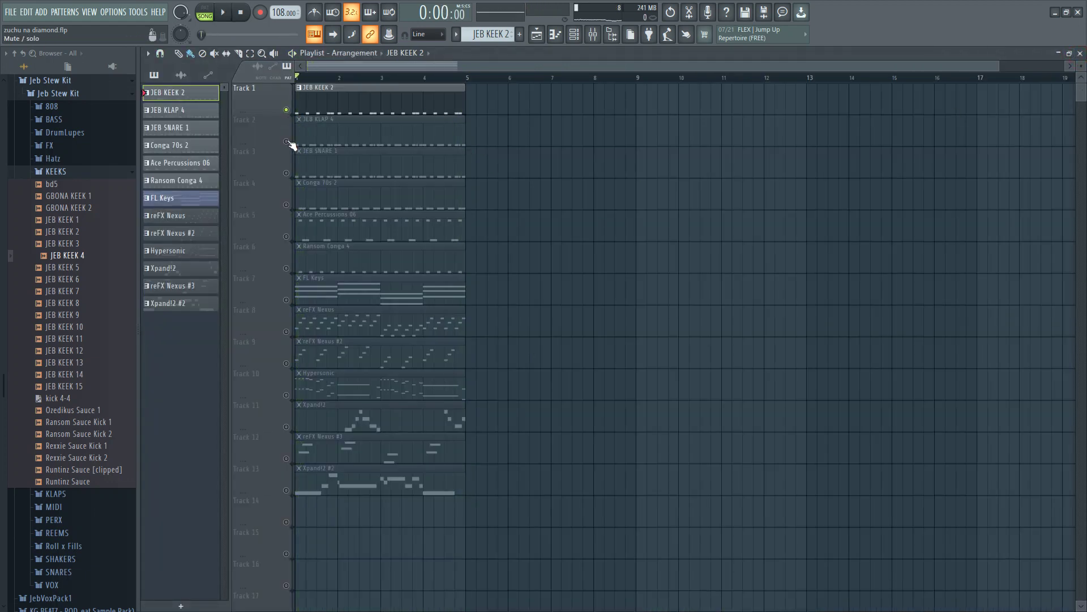
Solo the JEB KLAP 4 track, undo the accidental clip deletion, and review its notes in the piano roll during playback
right_click(287, 142)
right_click(343, 140)
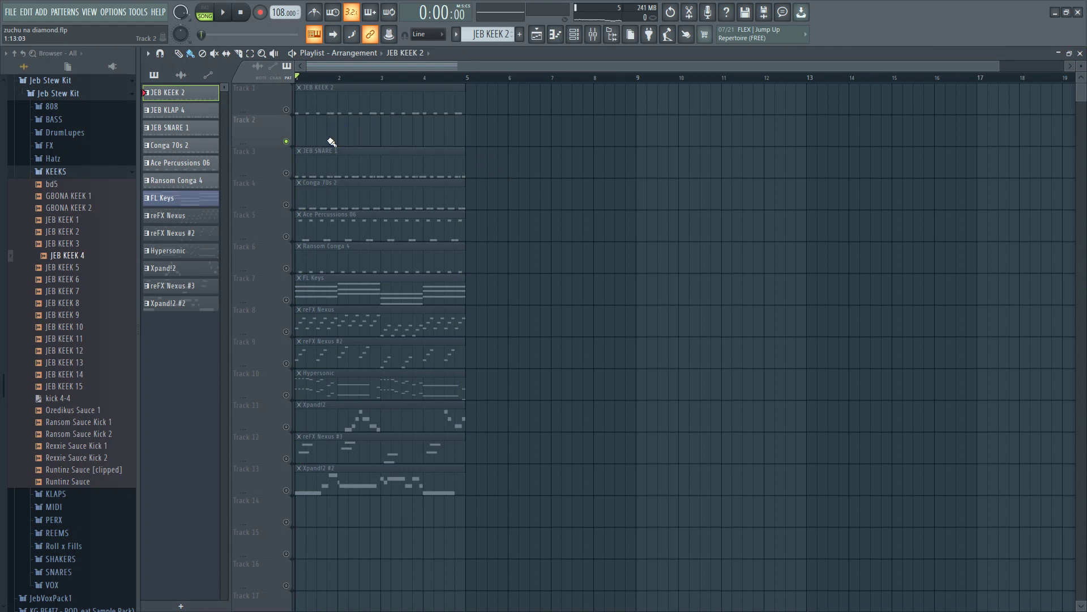
key("ctrl+z")
double_click(328, 140)
key("space")
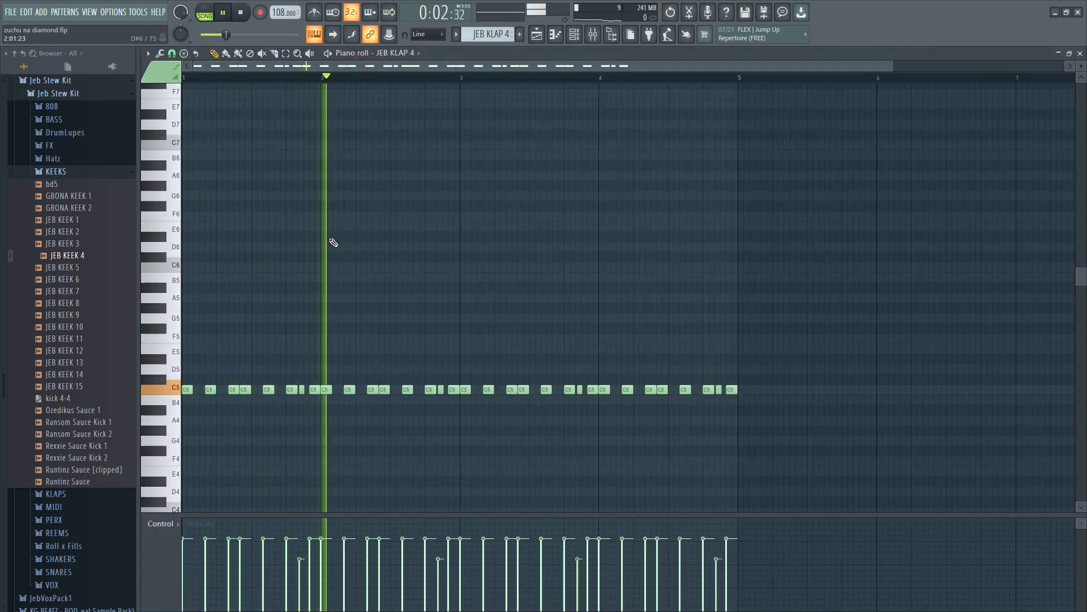
left_click_drag(888, 71, 800, 111)
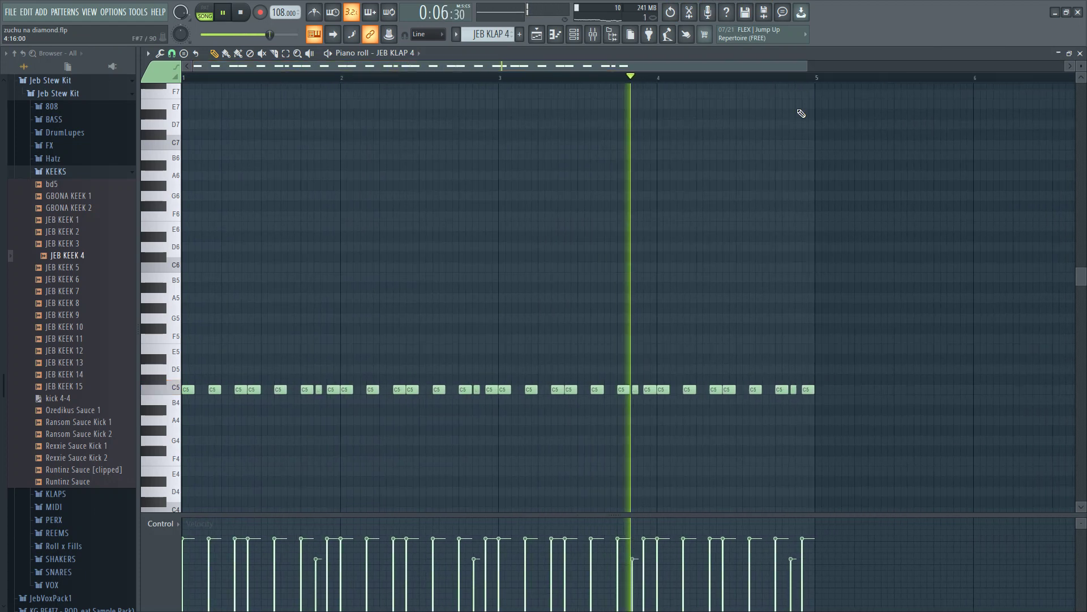
left_click(1080, 53)
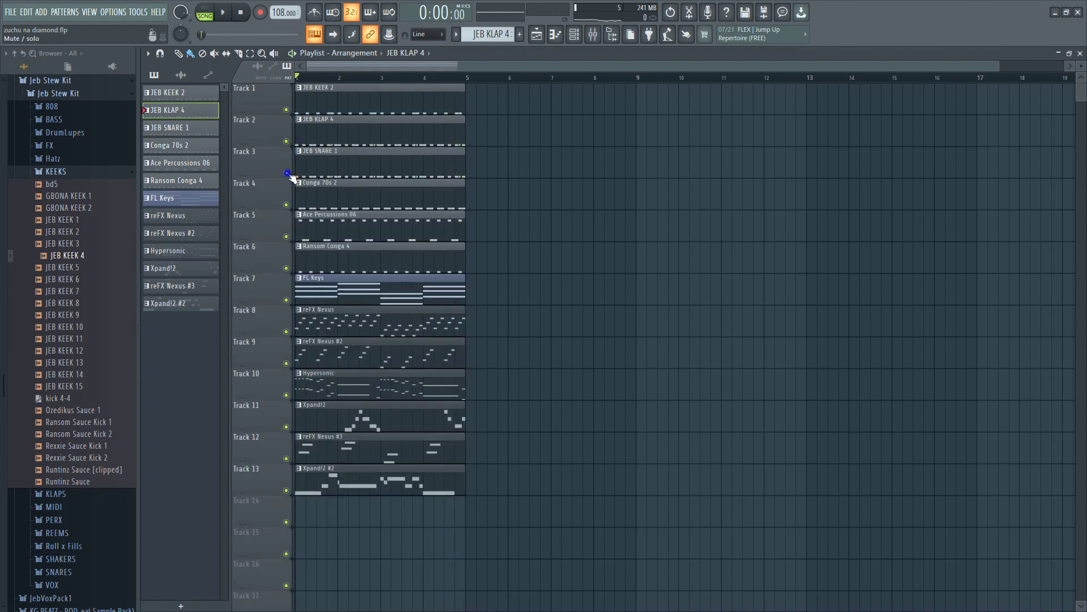
Play the JEB SNARE 1 track on its own and review its notes in the piano roll
left_click(365, 169)
double_click(365, 168)
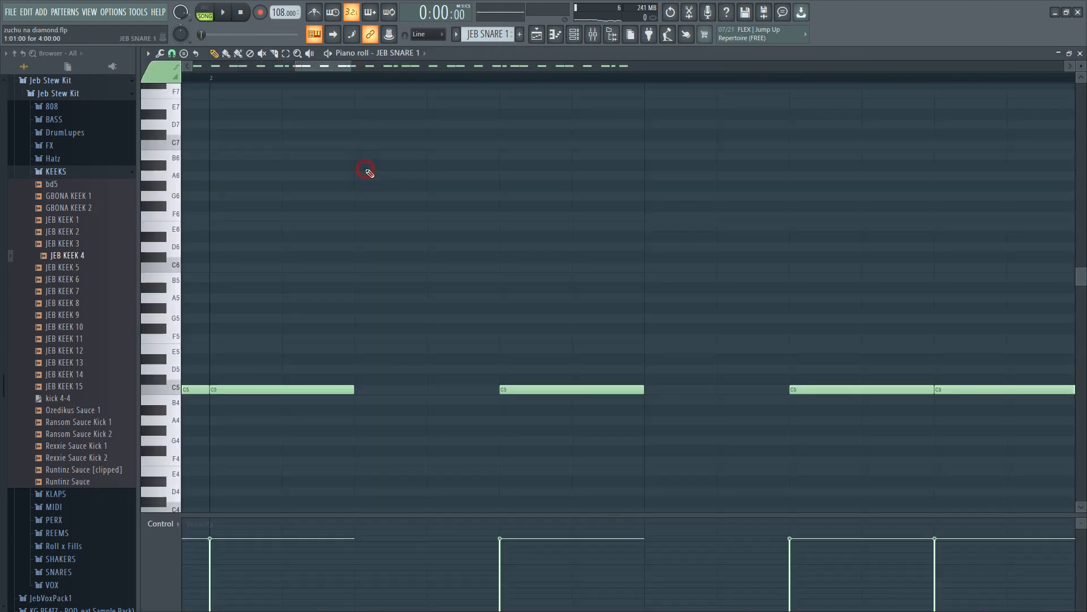
key("space")
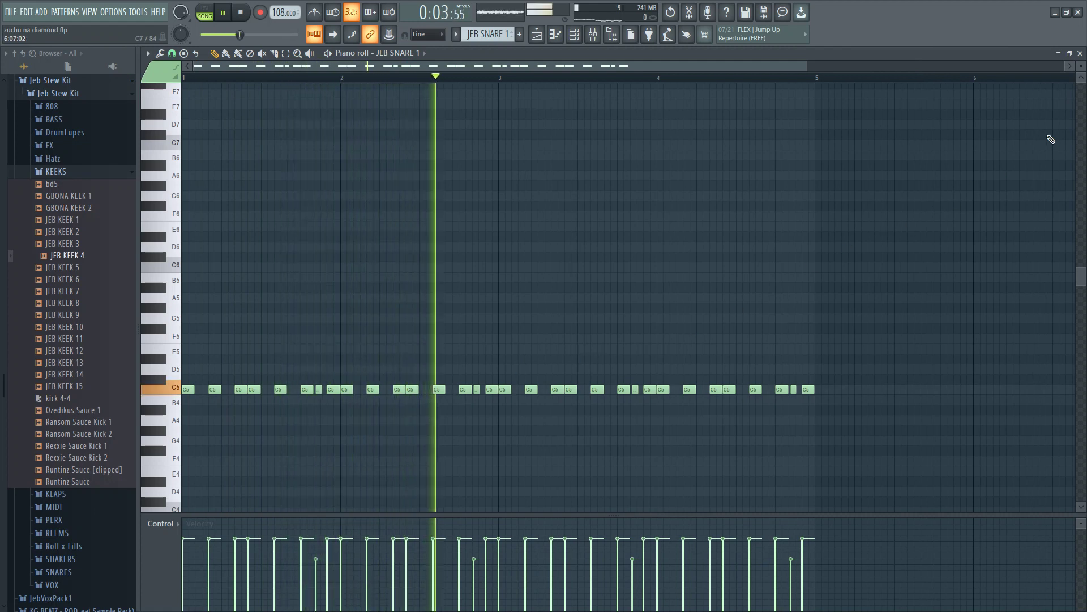
left_click(1080, 54)
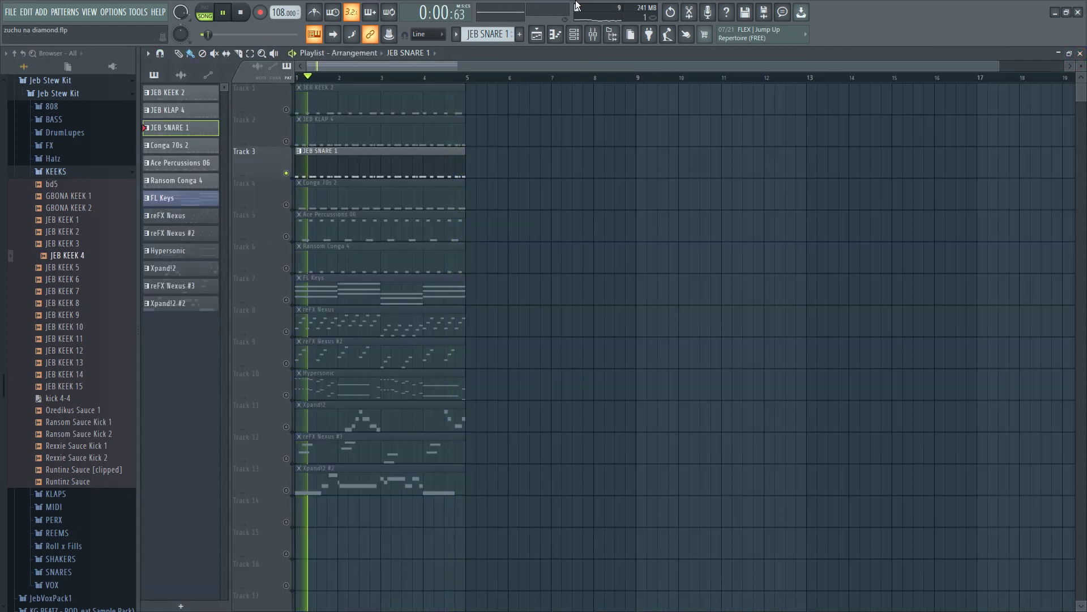
left_click(929, 35)
key("space")
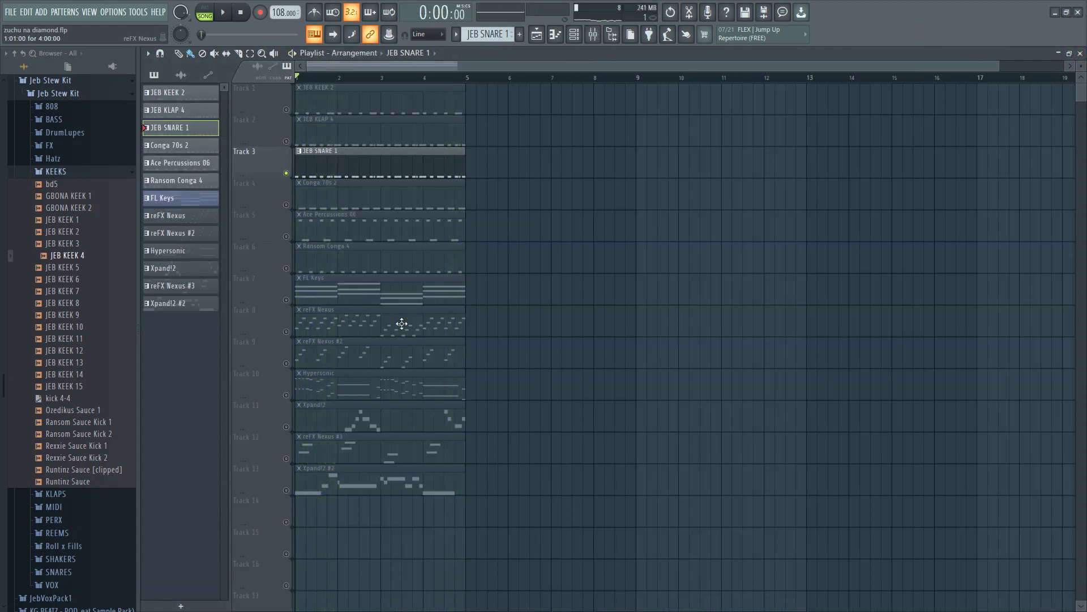
Unmute the Conga 70s 2 track and mute JEB SNARE 1 to listen to the conga on its own
left_click(287, 205)
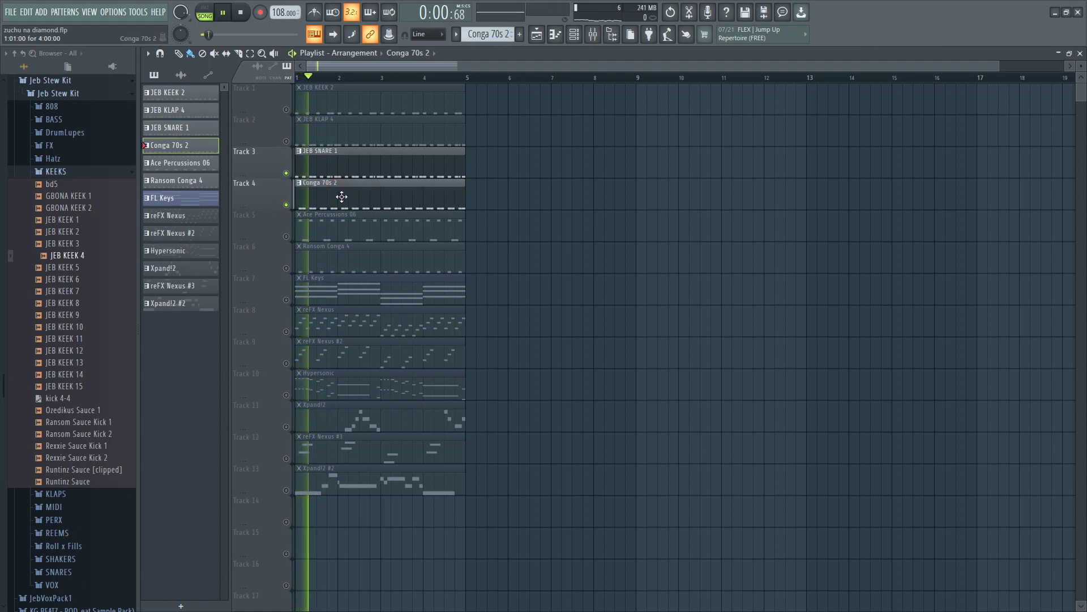
left_click(286, 174)
left_click(287, 174)
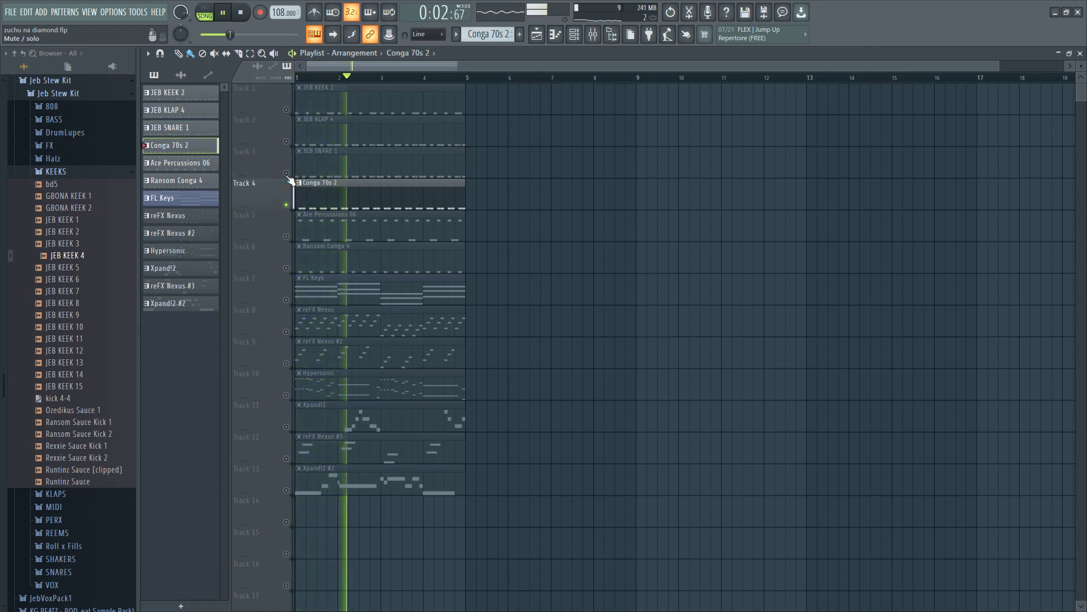
key("space")
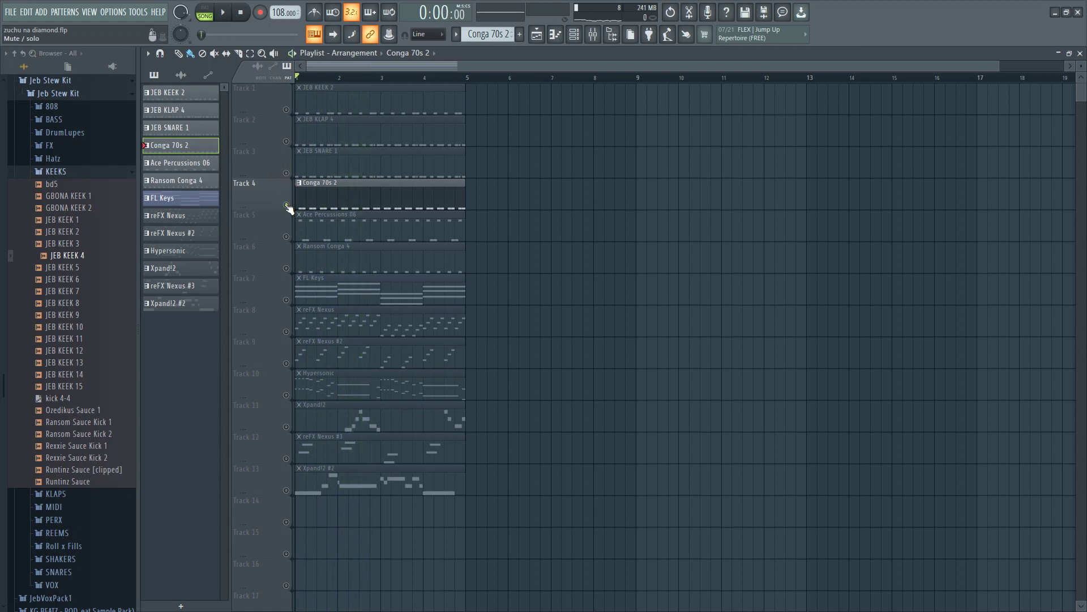
Solo the Ace Percussions 06 track and review its notes in the piano roll during playback
right_click(286, 205)
right_click(286, 237)
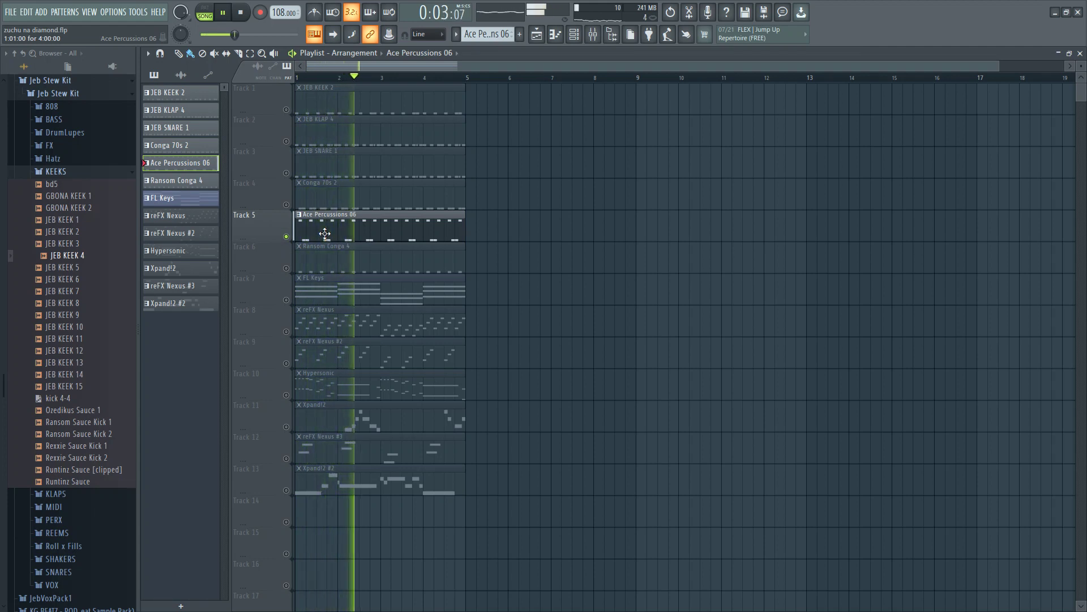
left_click(325, 233)
left_click(325, 233)
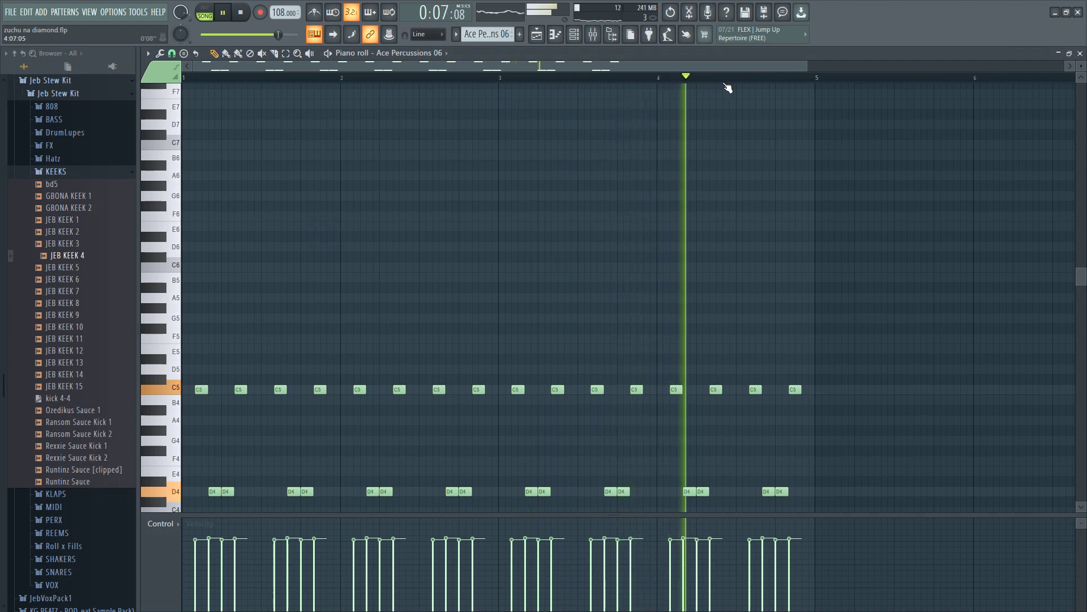
key("space")
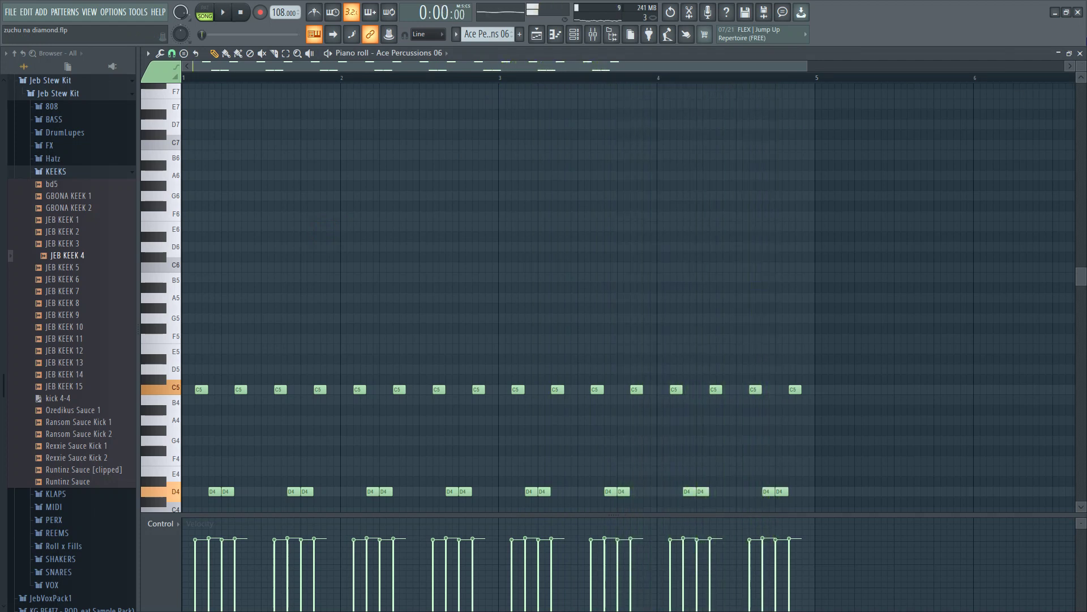
left_click(1080, 54)
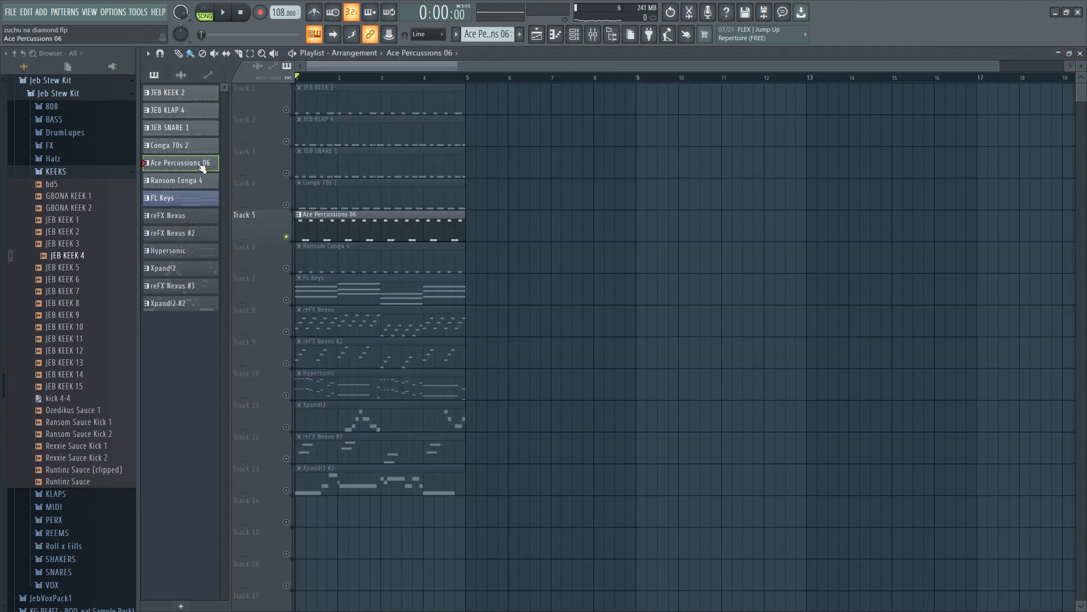
Inspect the Ace Percussions 06 sample in its channel settings, opened from the Channel rack
left_click(580, 36)
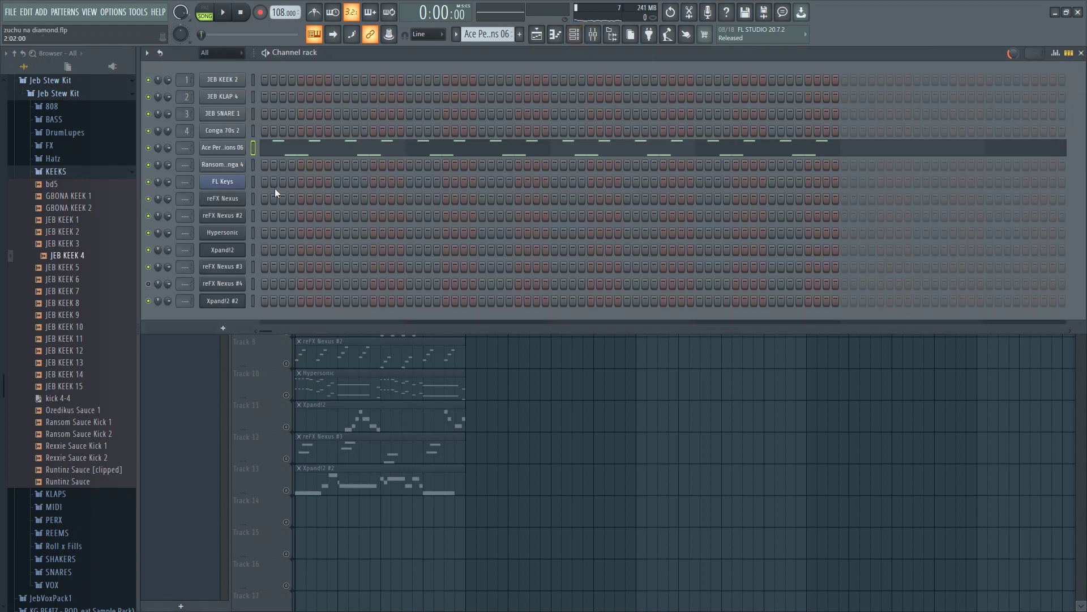
left_click(223, 148)
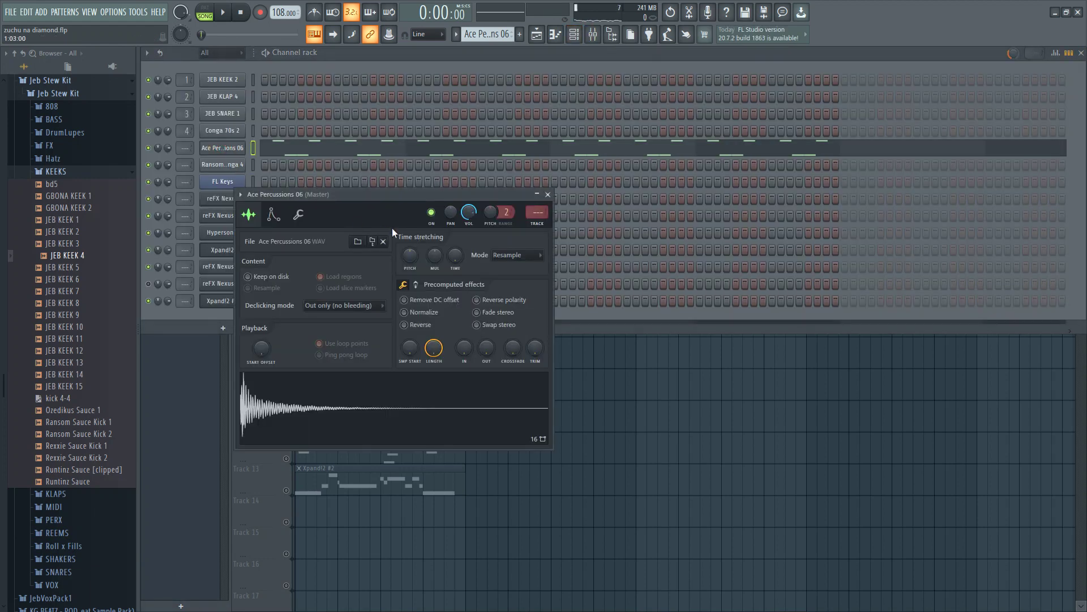
left_click_drag(281, 403, 634, 345)
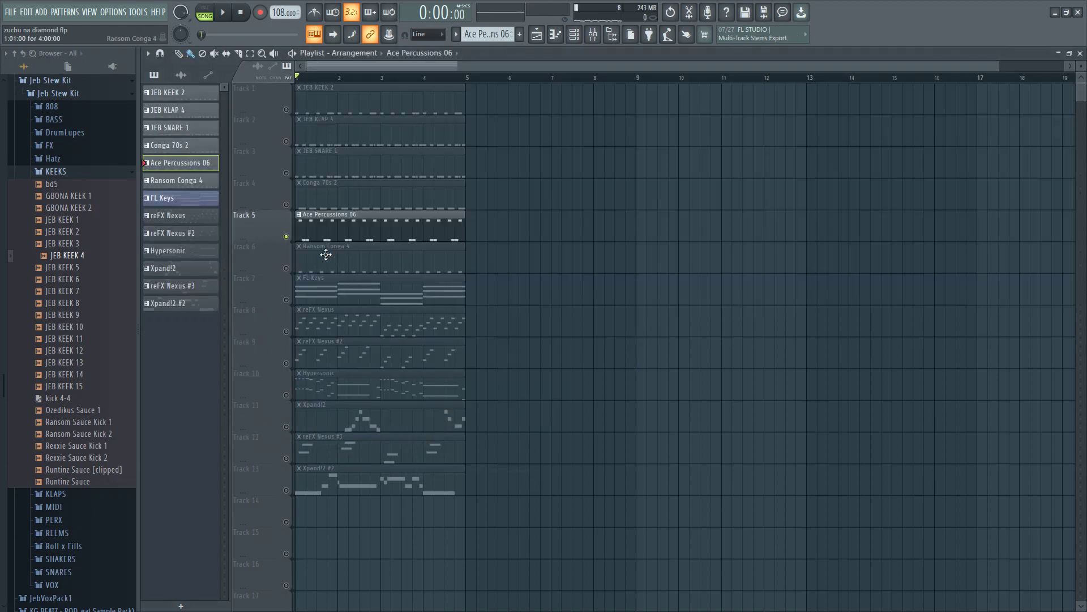
Solo and play the Ransom Conga 4 track, and unmute tracks 5 through 1 to play all six percussion tracks together
right_click(286, 237)
right_click(286, 269)
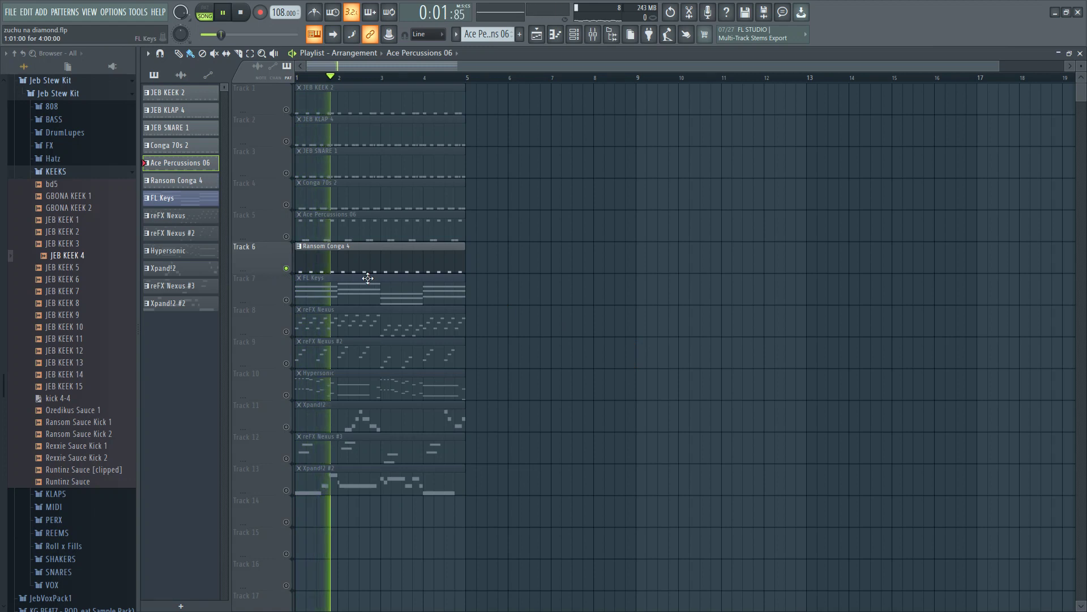
left_click(286, 236)
left_click(286, 204)
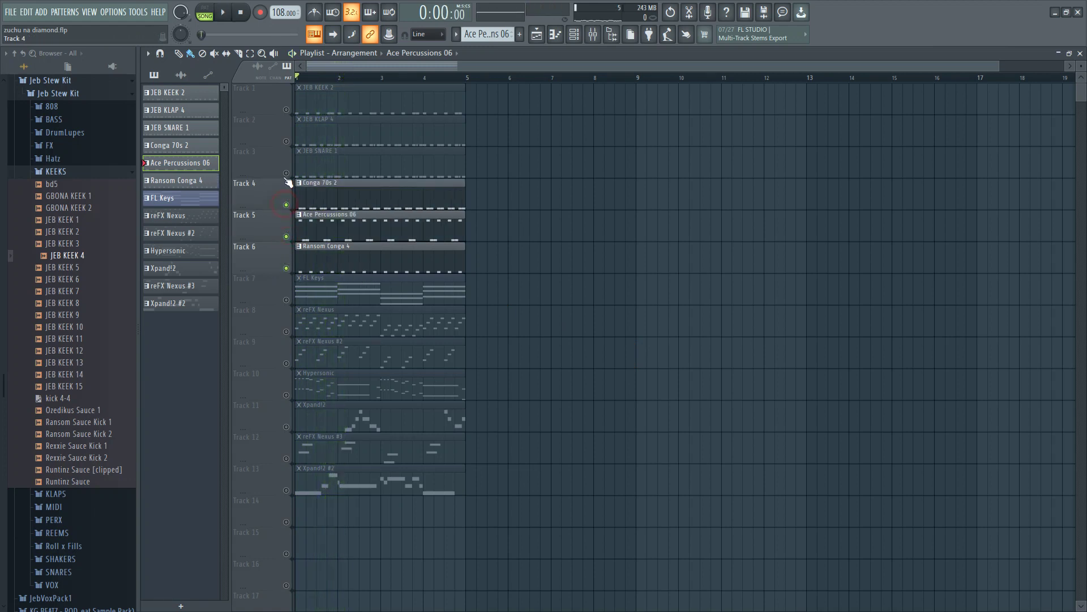
left_click(286, 173)
left_click(286, 141)
left_click(286, 109)
key("space")
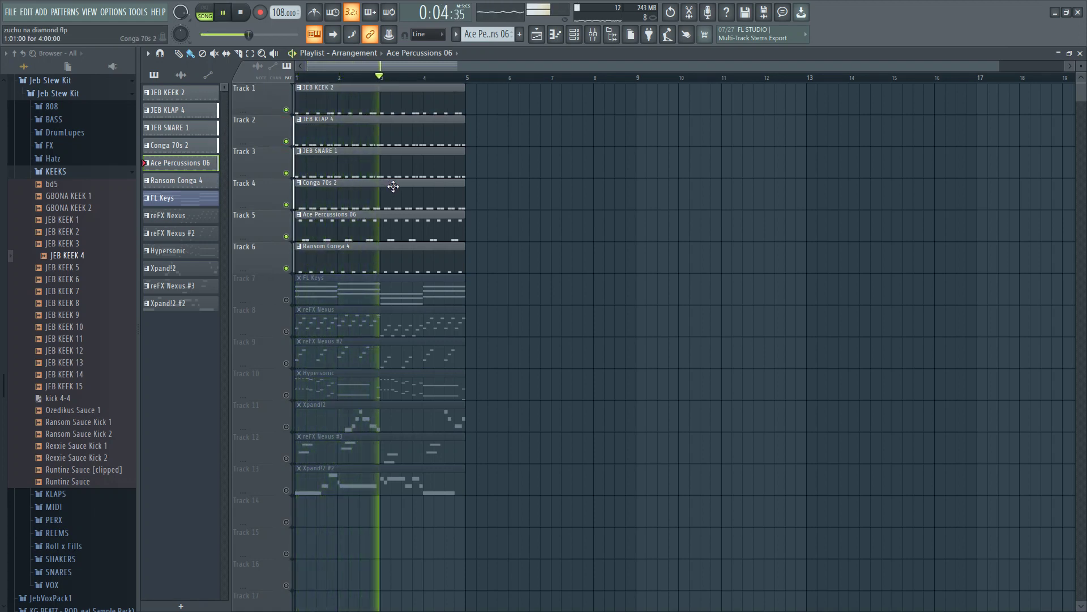
key("space")
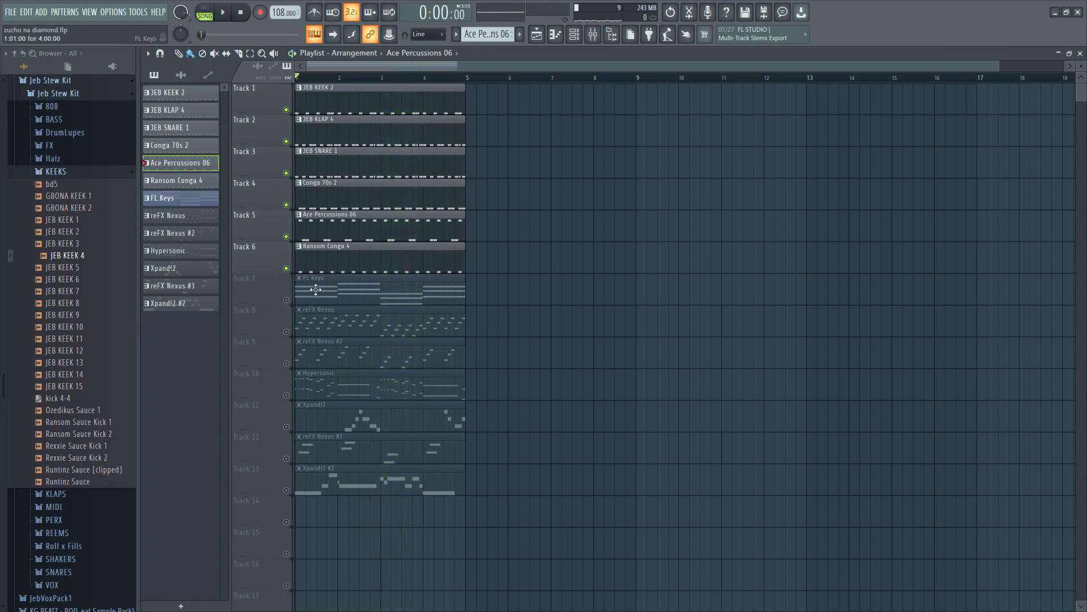
Solo the FL Keys track and examine its chord notes in the piano roll during playback
left_click(287, 299, "ctrl")
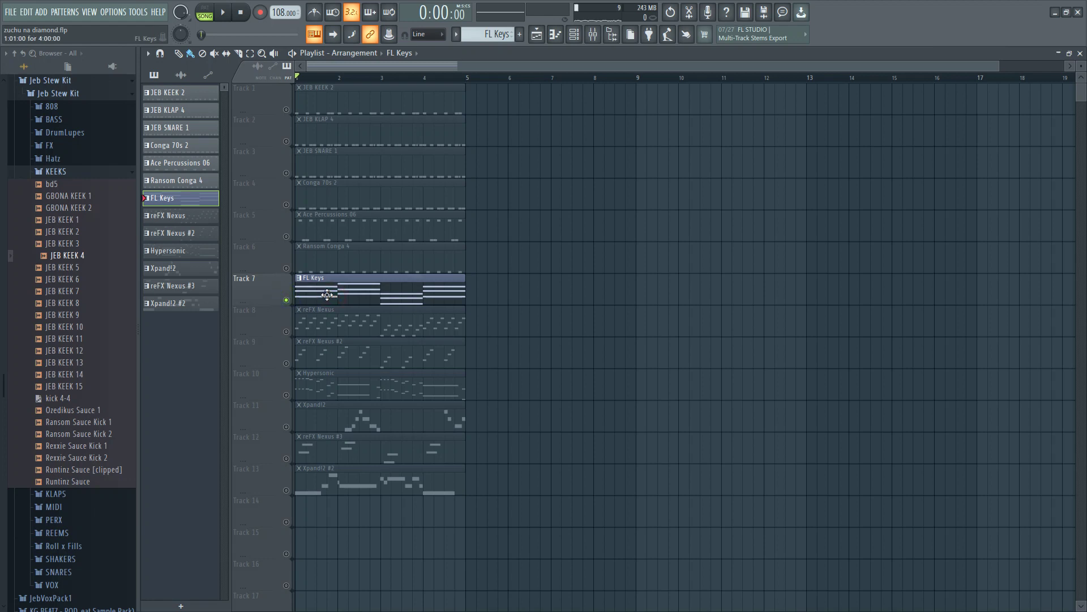
double_click(344, 291)
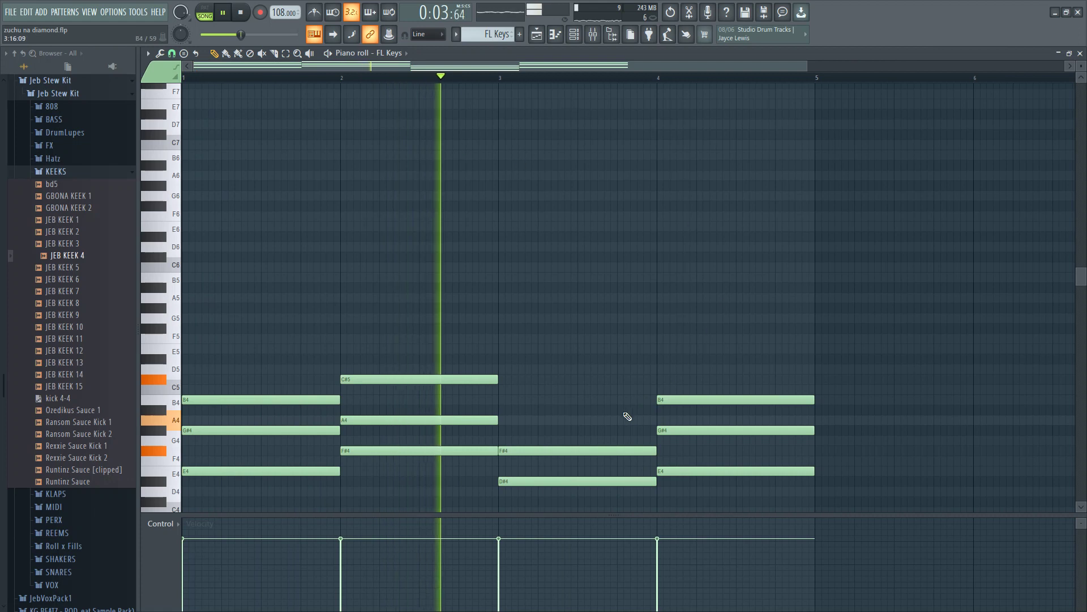
scroll(590, 419, "down", 4)
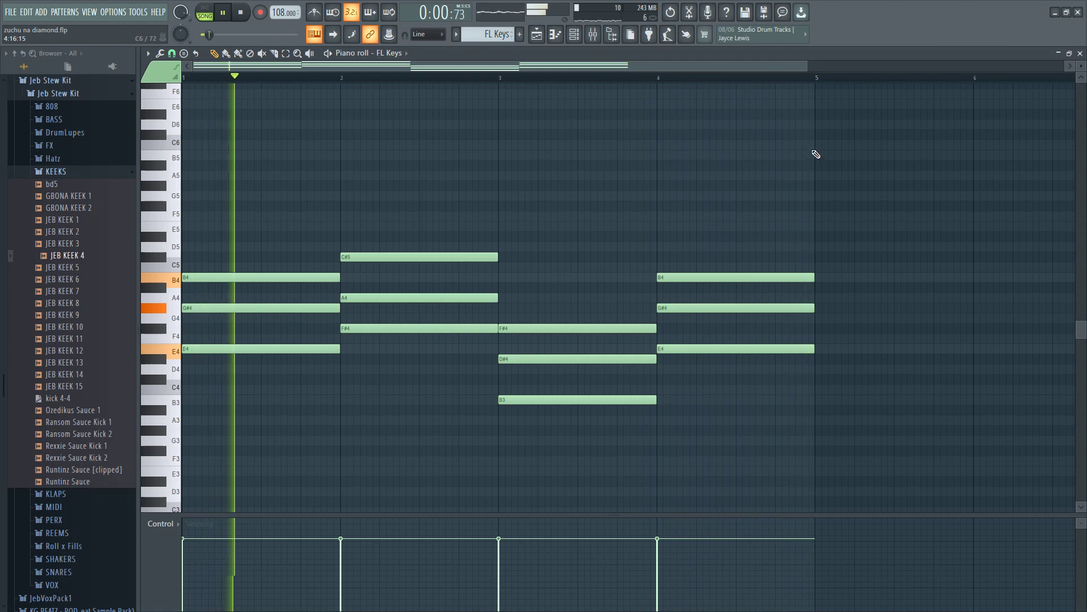
Inspect the FL Keys instrument settings, opened from the Channel rack
left_click(1080, 54)
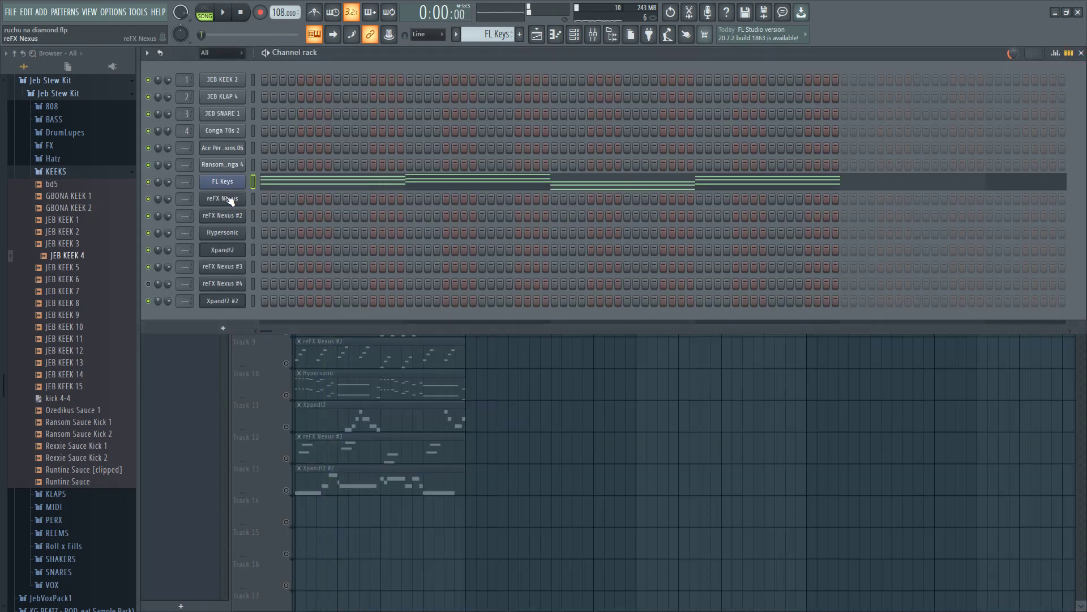
left_click(234, 181)
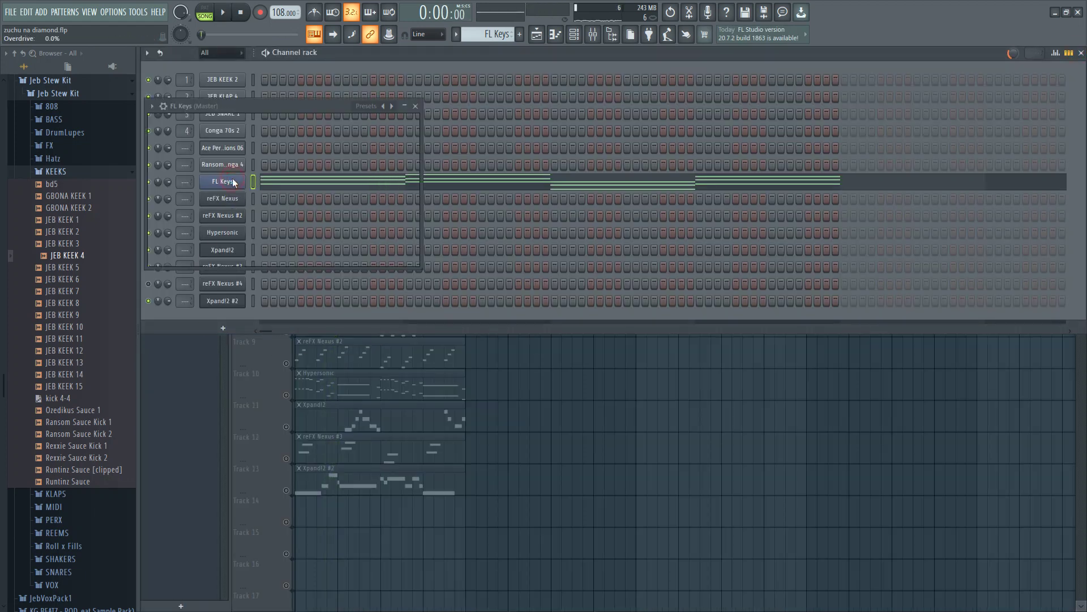
left_click(416, 107)
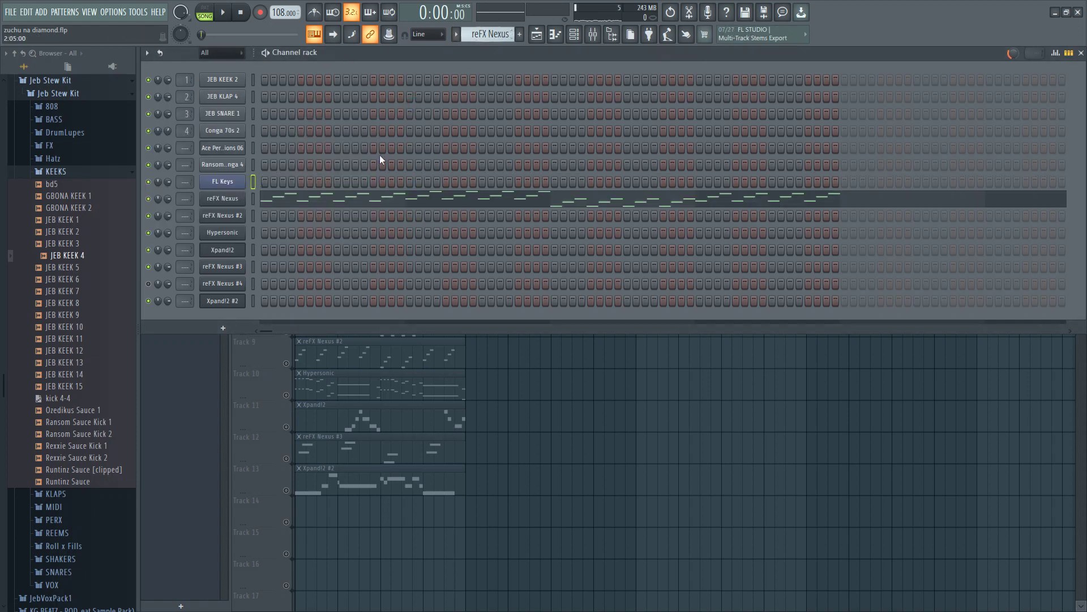
Unsolo the playlist tracks and switch playback to pattern mode to play the reFX Nexus pattern on its own
left_click(280, 202)
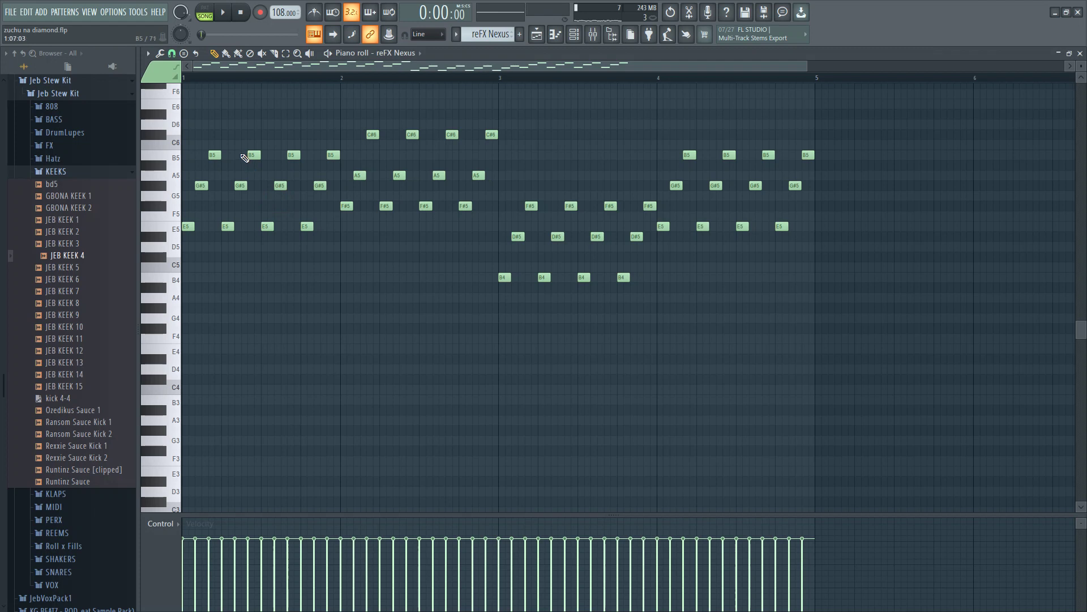
key("space")
left_click(537, 35)
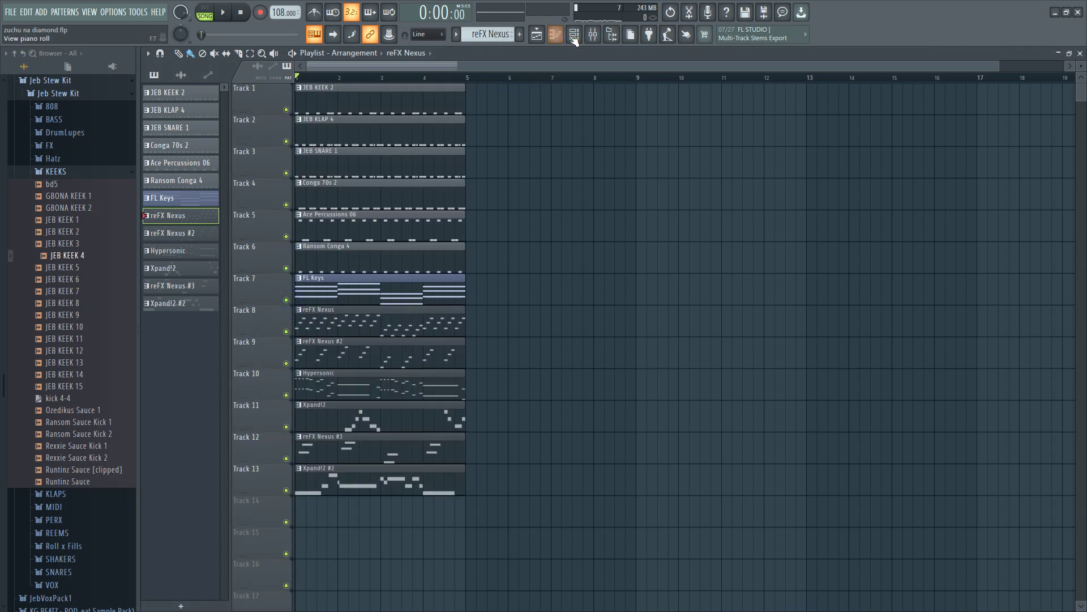
left_click(574, 34)
left_click(205, 11)
key("space")
Review the reFX Nexus notes in the piano roll during pattern playback and inspect the preset loaded in its plugin
left_click(312, 198)
left_click(324, 201)
right_click(363, 200)
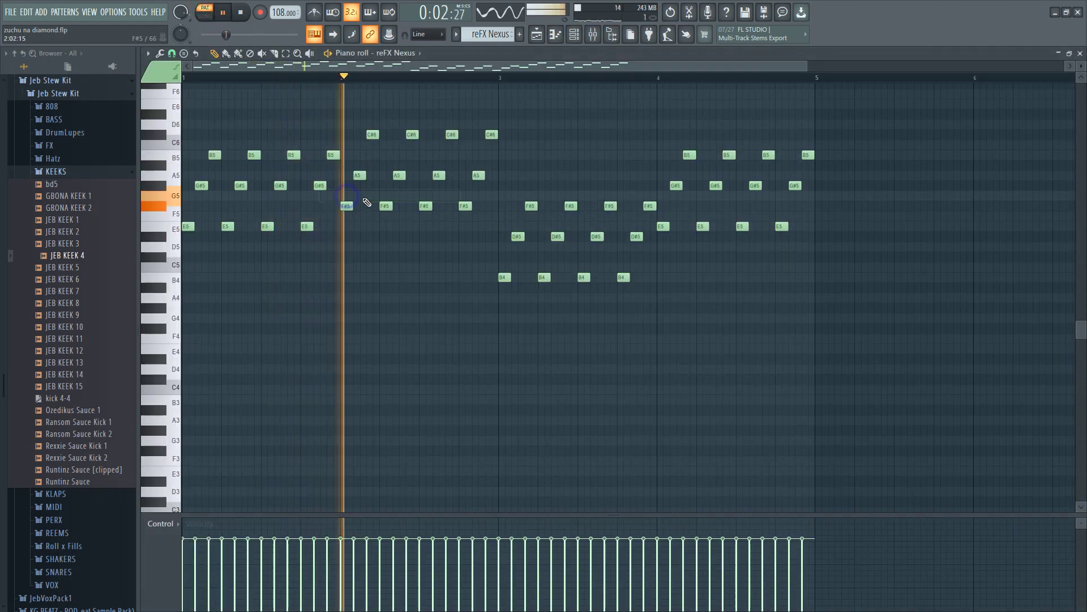
key("space")
key("space")
scroll(774, 69, "down", 3)
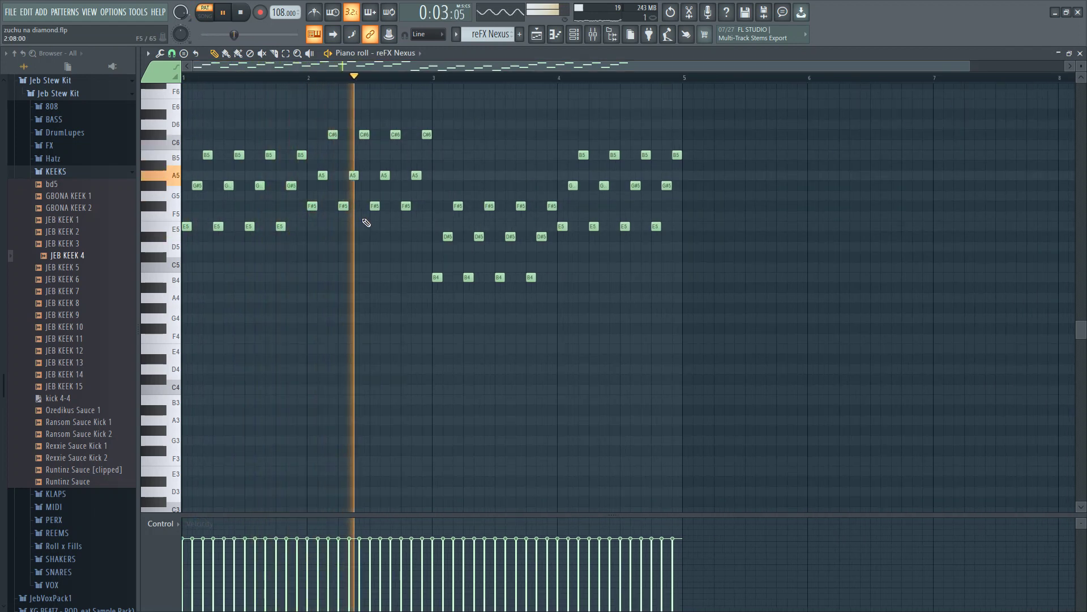
scroll(542, 294, "up", 1)
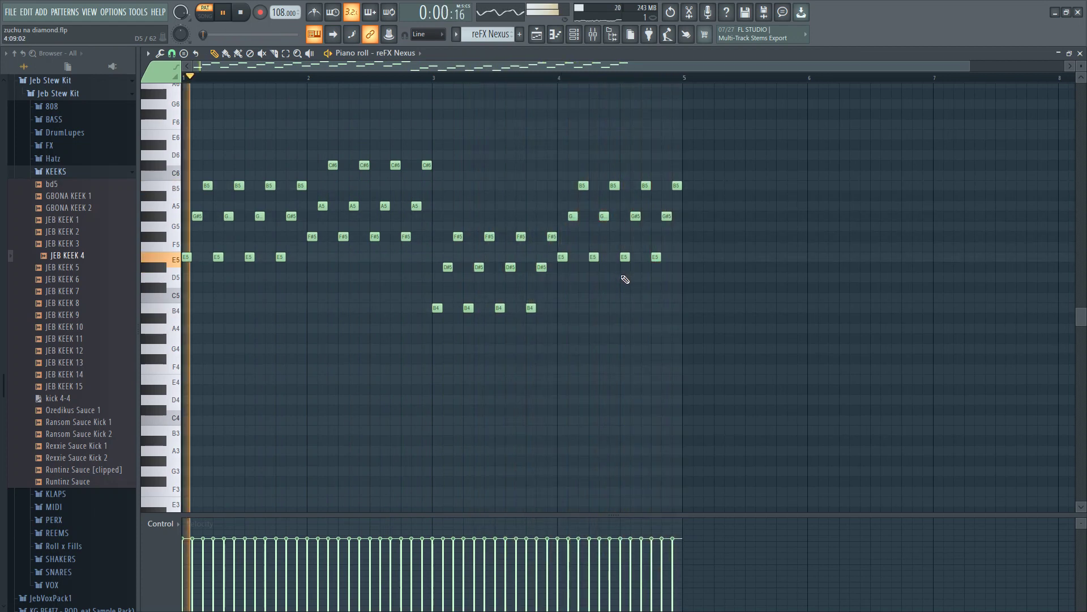
left_click(307, 69)
key("space")
left_click(1080, 53)
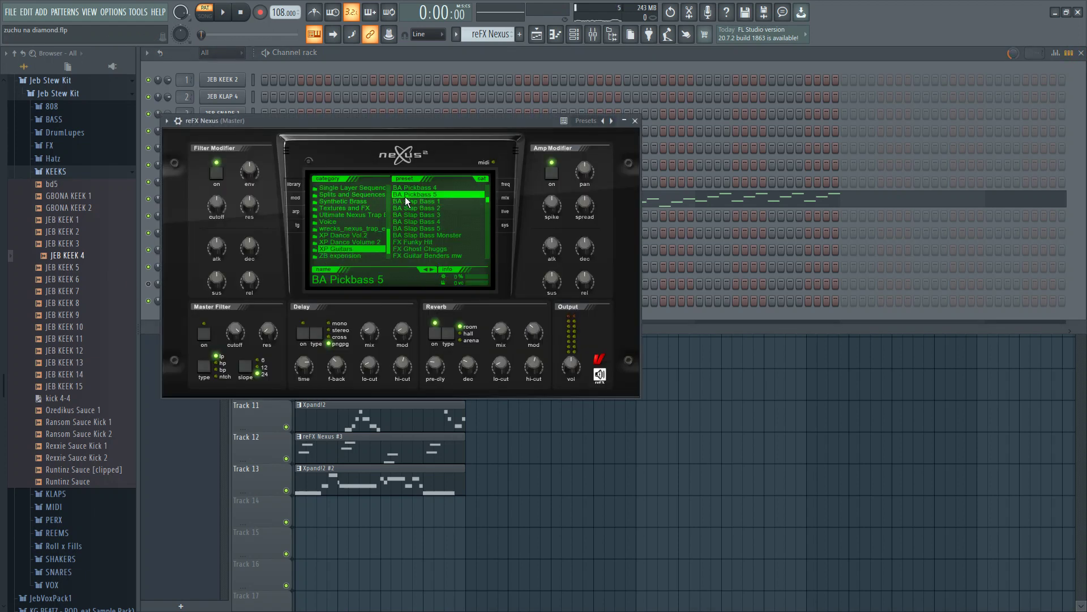
key("Escape")
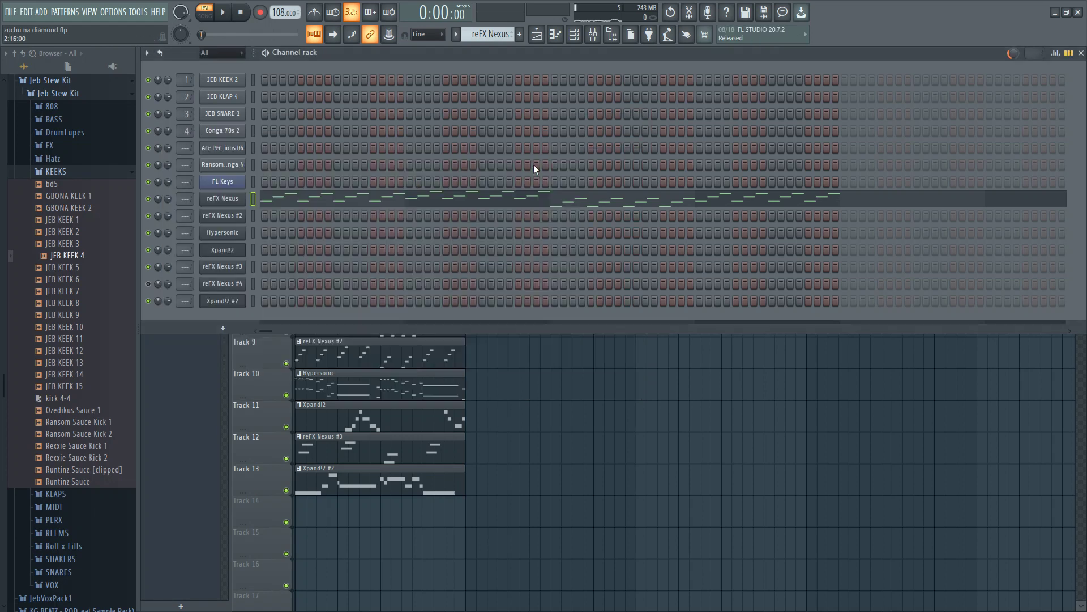
Play the reFX Nexus #2 pattern, reviewing its notes in the piano roll and the preset loaded in its plugin
scroll(498, 35, "down", 1)
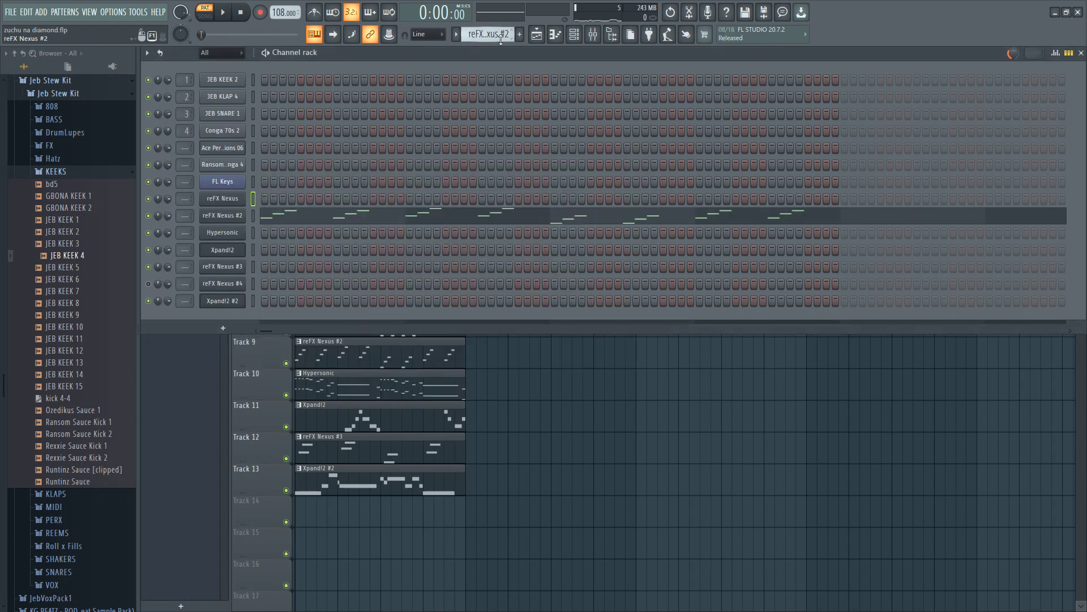
key("space")
left_click(338, 216)
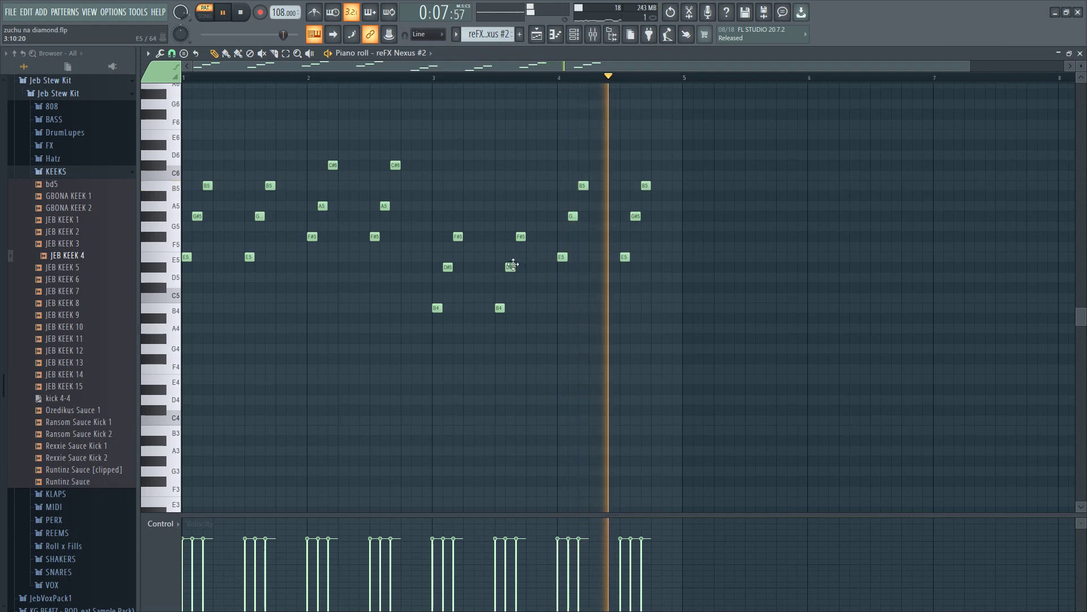
left_click(1080, 53)
key("space")
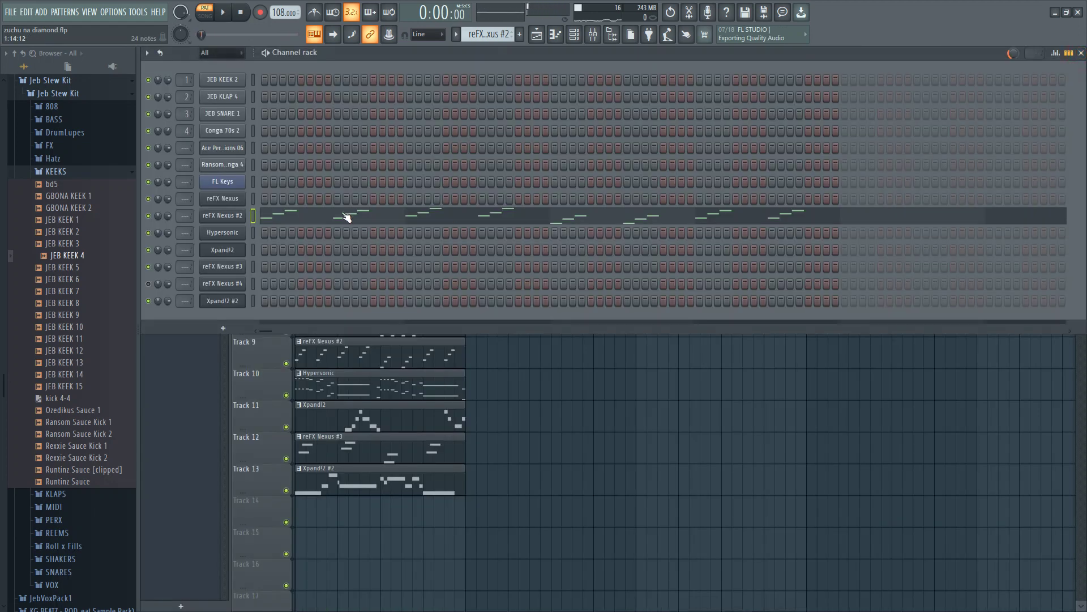
left_click(226, 216)
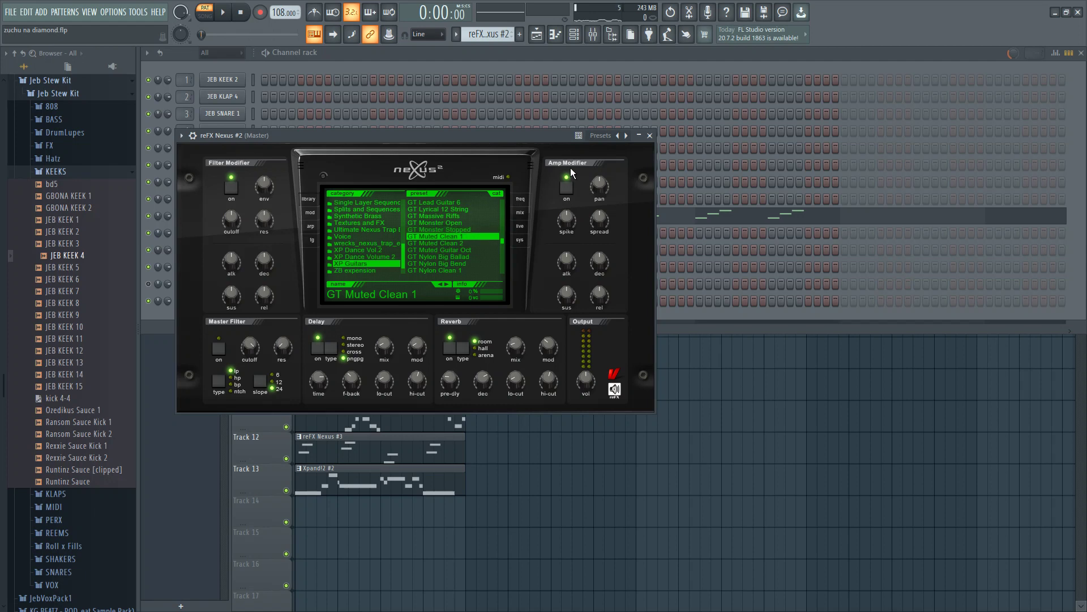
left_click(650, 136)
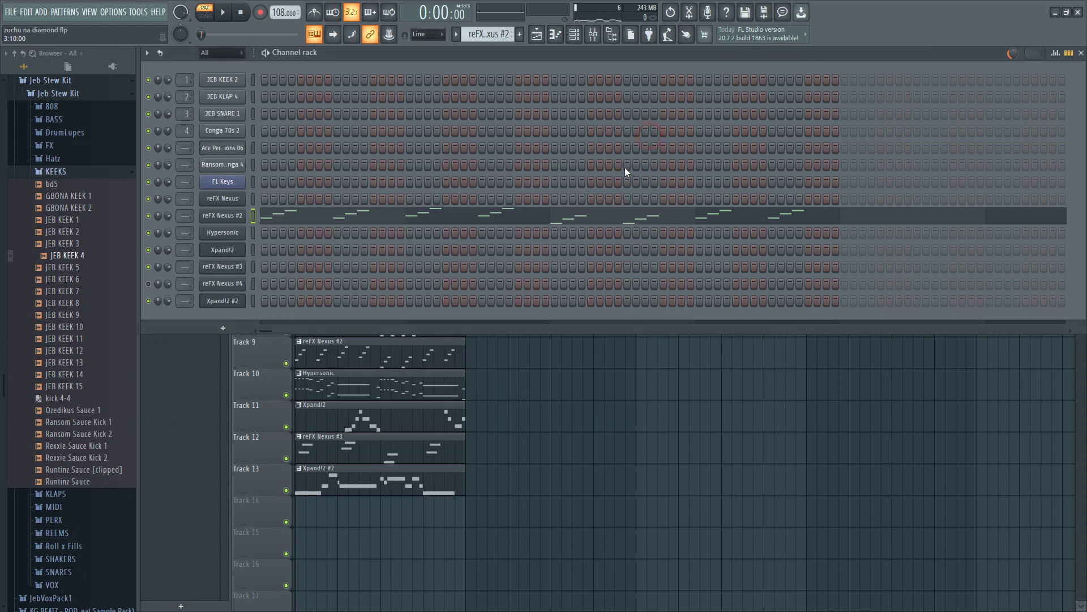
Select the Hypersonic pattern and review its notes in the piano roll during playback
scroll(488, 37, "down", 1)
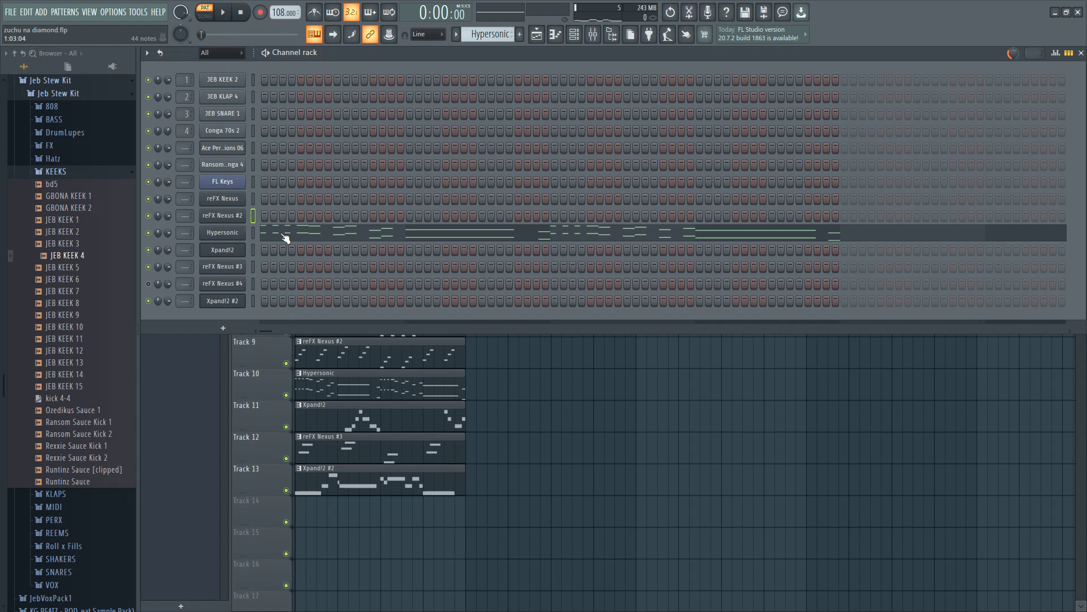
key("space")
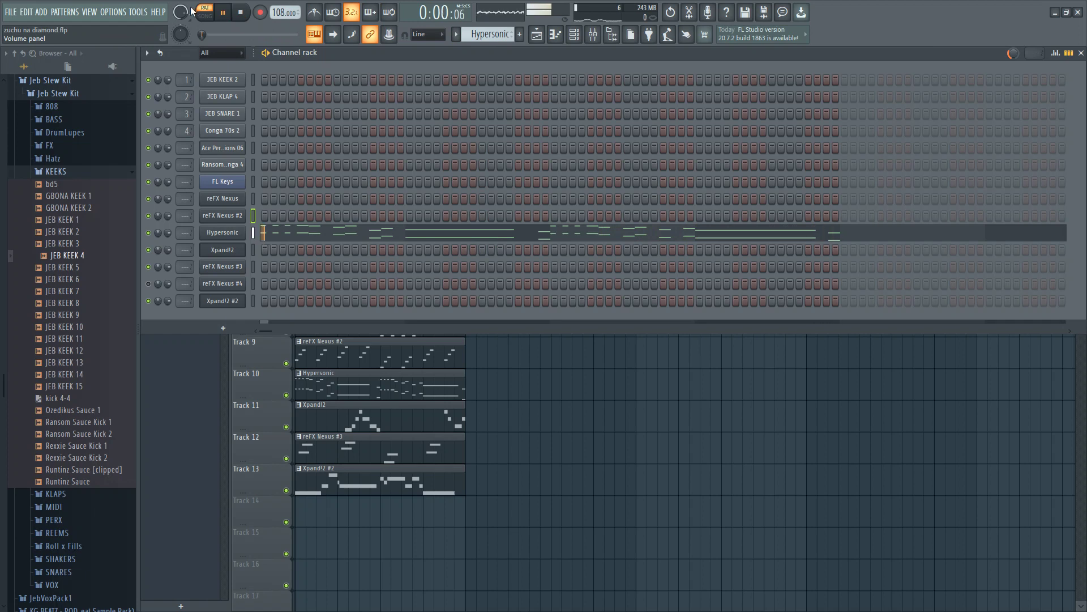
left_click(453, 235)
scroll(425, 164, "up", 3)
scroll(432, 166, "down", 3)
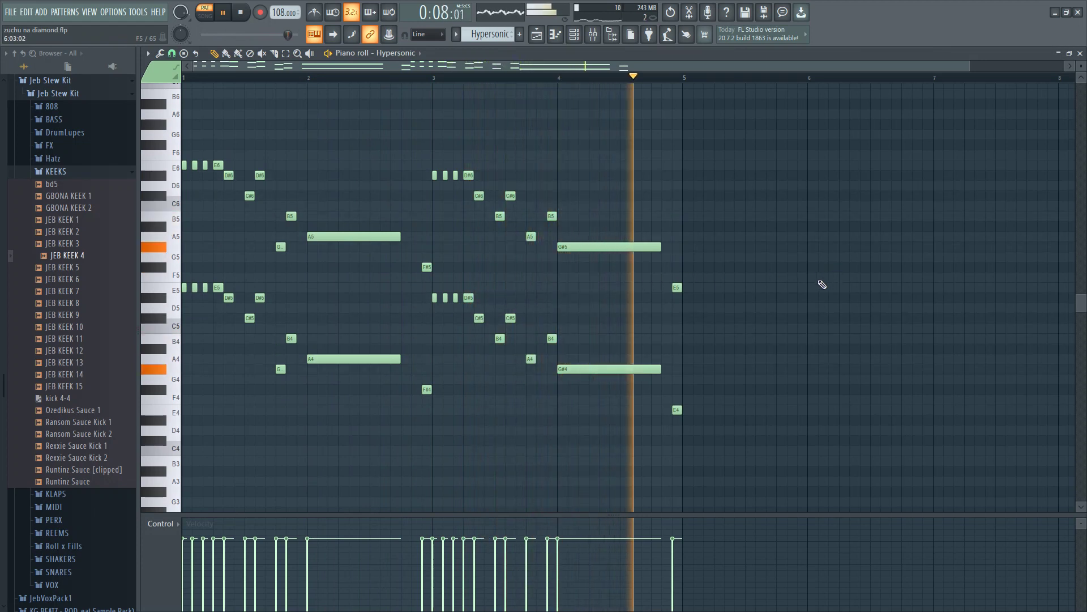
key("space")
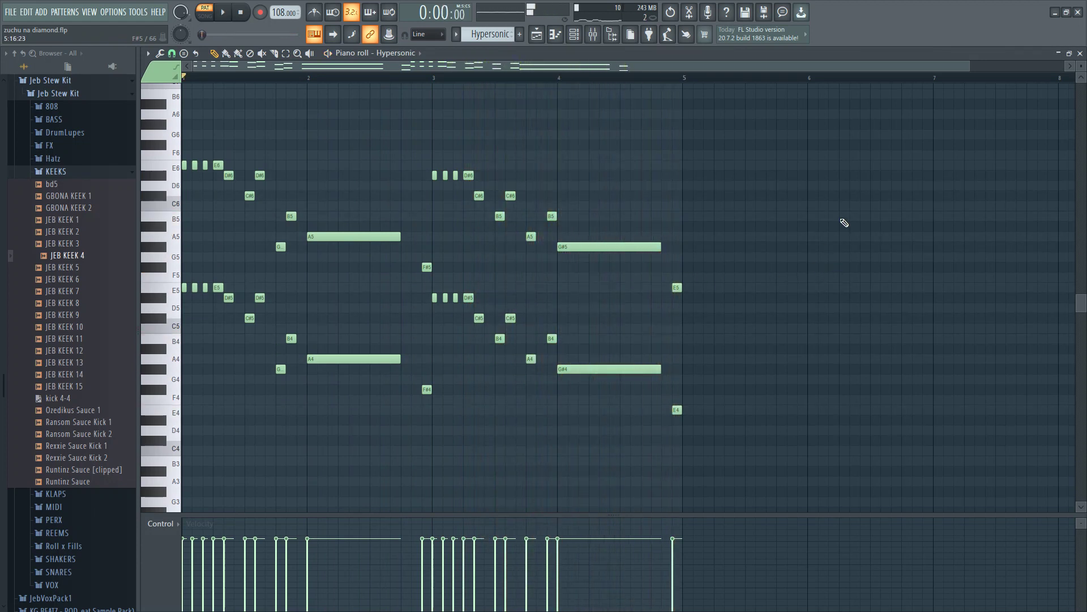
Inspect the patch loaded in the Hypersonic plugin, opened from the Channel rack
left_click(1080, 53)
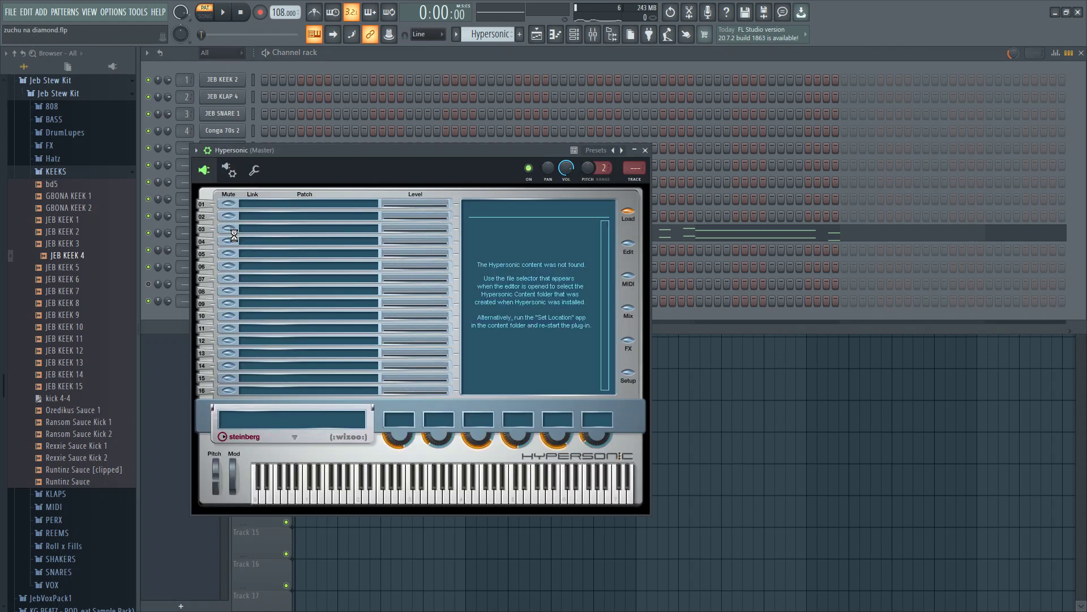
left_click_drag(340, 150, 372, 117)
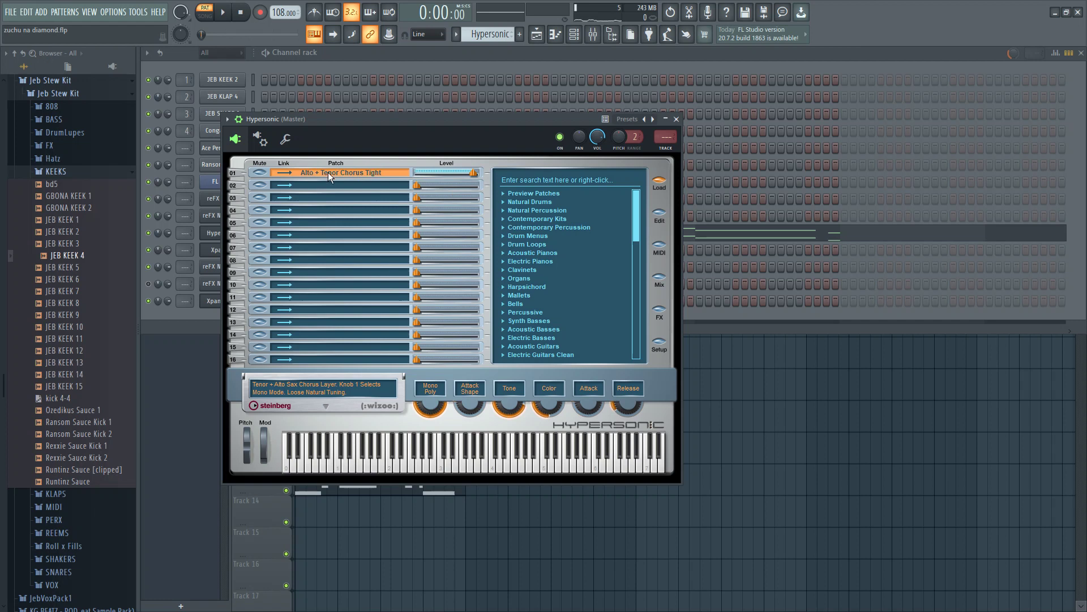
left_click_drag(640, 206, 646, 164)
left_click(676, 119)
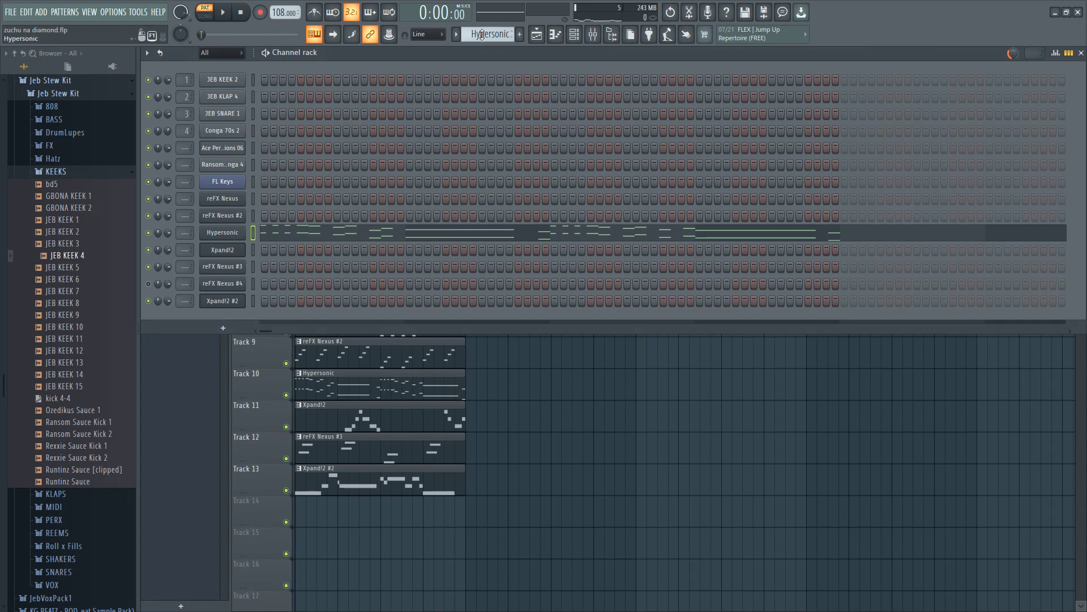
Play the Xpand!2 pattern, reviewing its notes in the piano roll and the sound loaded in its plugin
scroll(481, 34, "down", 1)
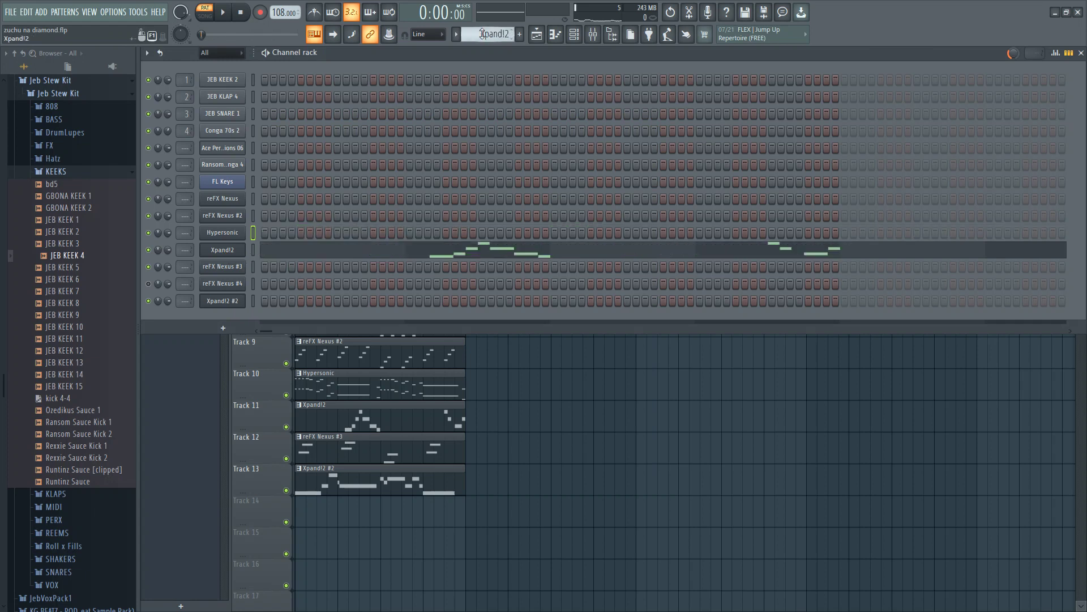
left_click(404, 256)
key("space")
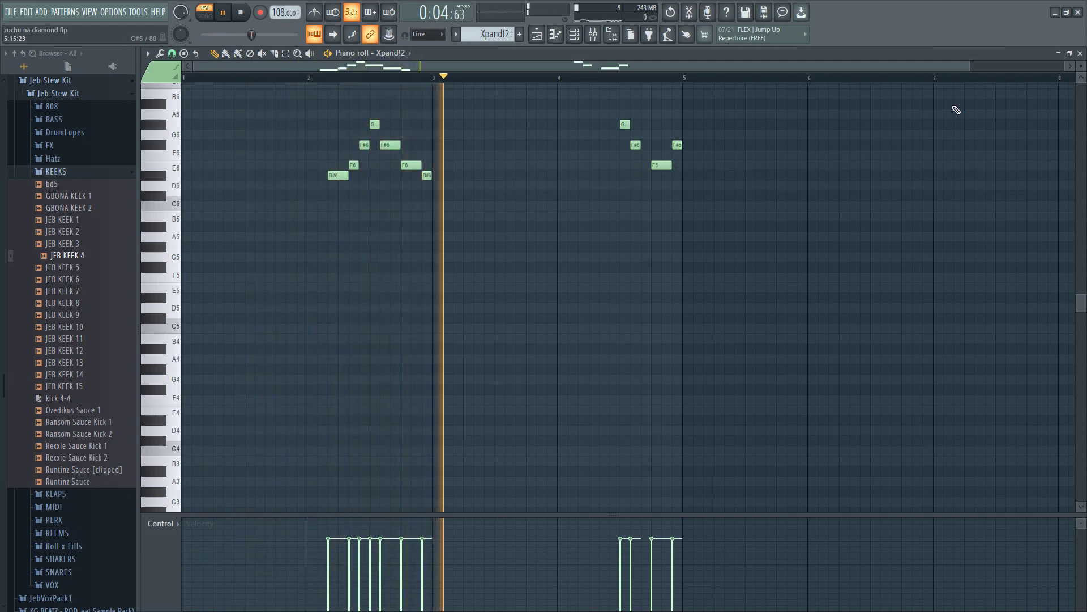
left_click(1080, 54)
key("space")
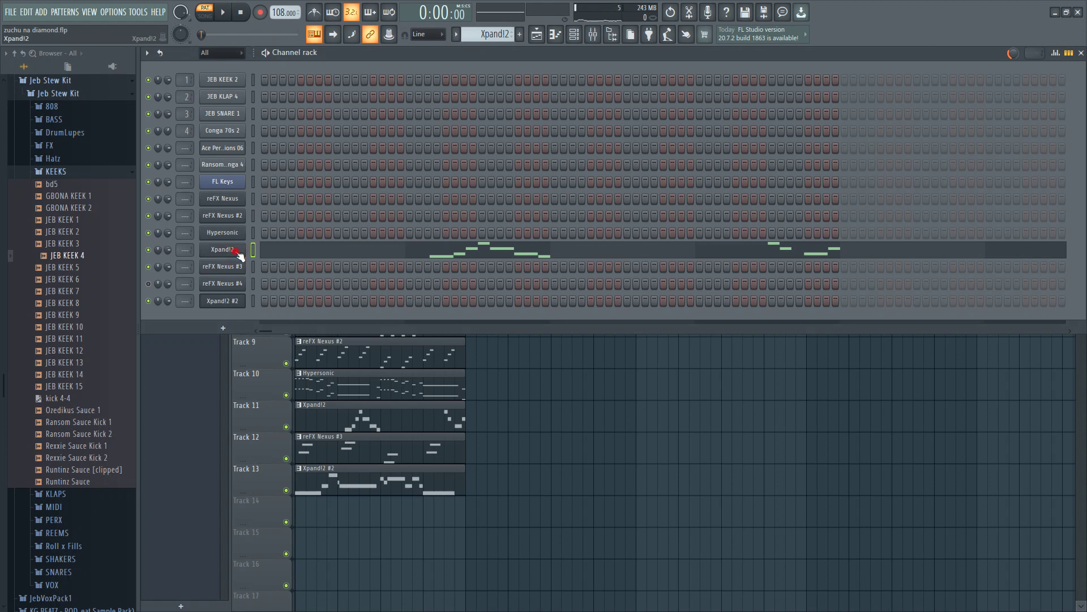
left_click(239, 254)
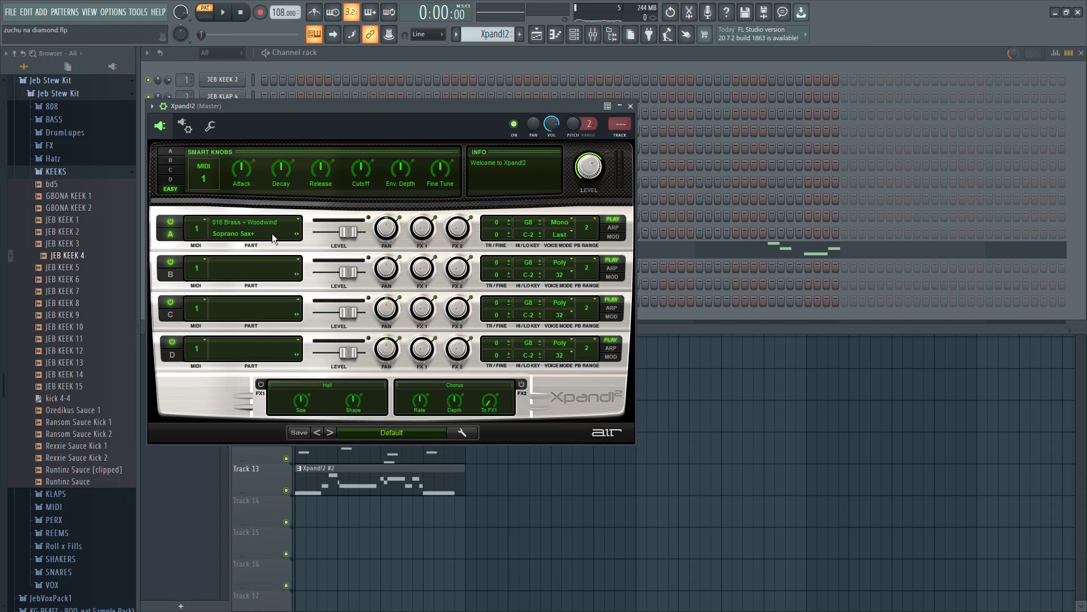
left_click(631, 106)
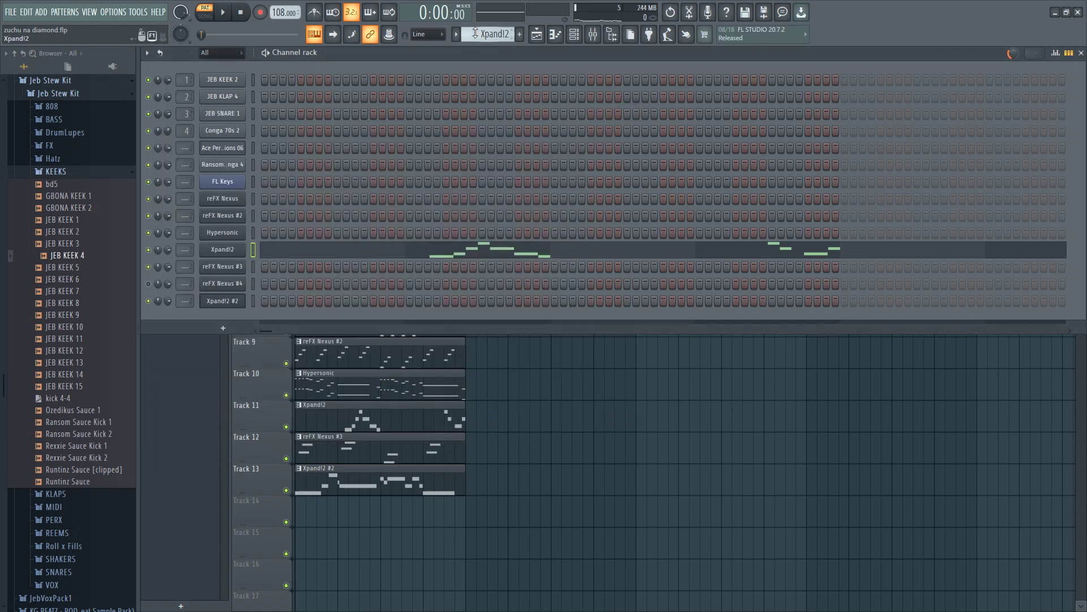
Select the reFX Nexus #3 pattern and audition it while following its notes in the Channel rack
scroll(474, 33, "down", 1)
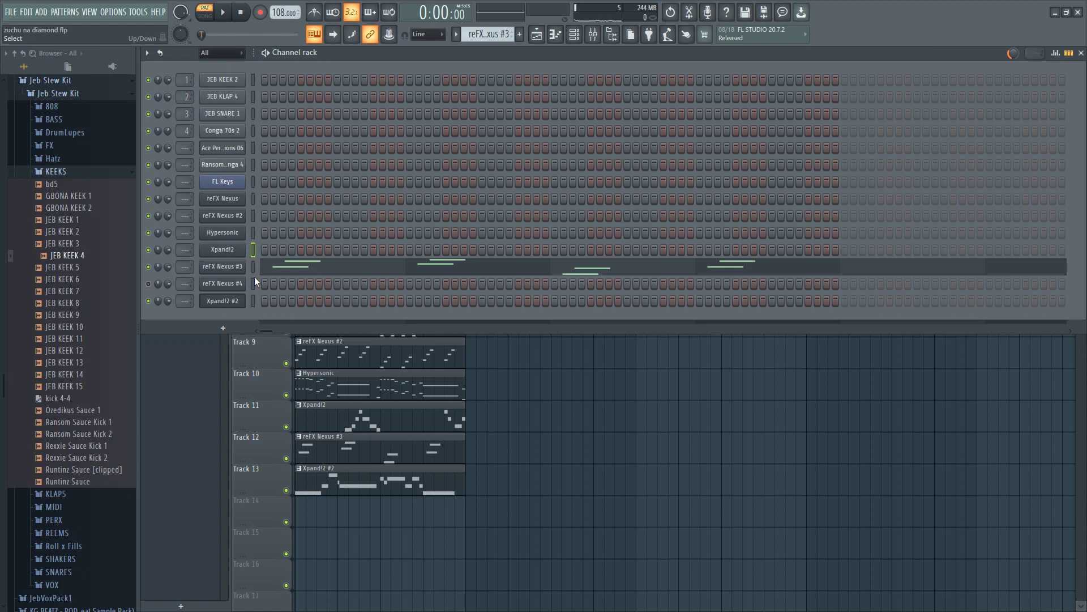
key("space")
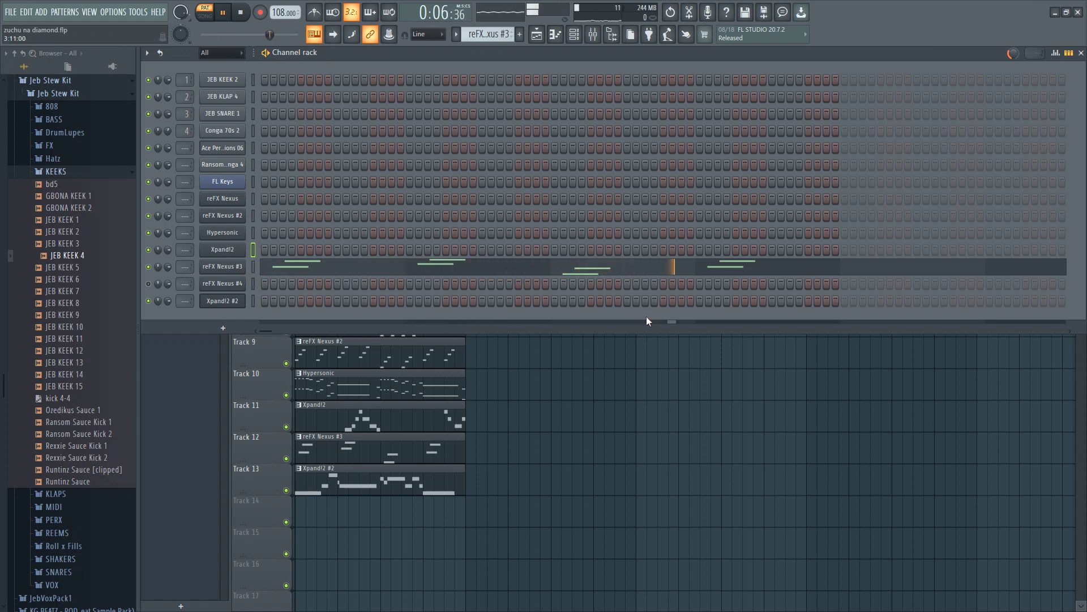
key("space")
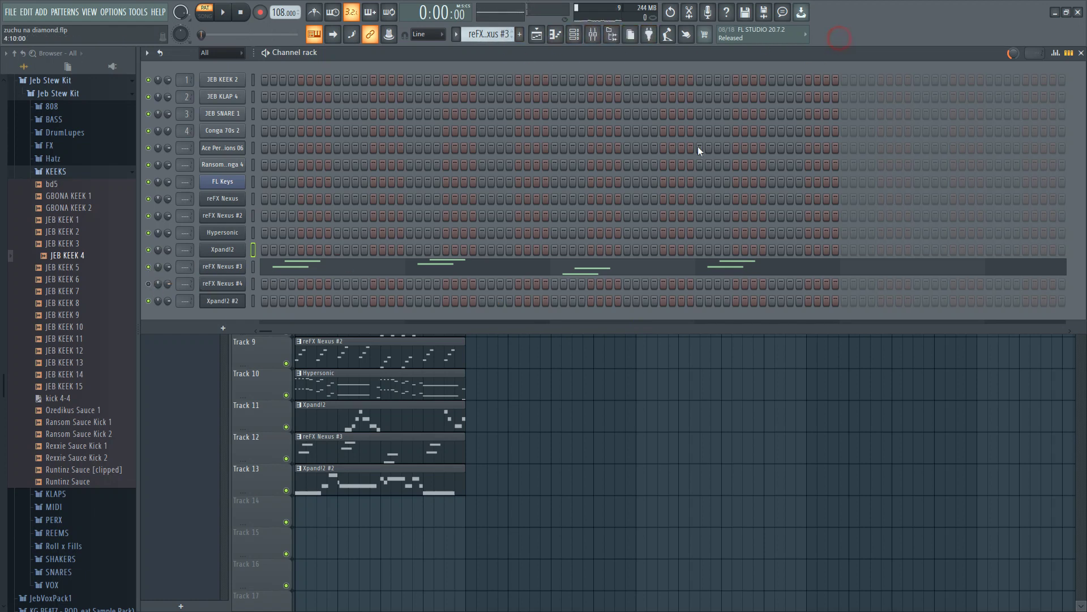
Solo and play the Xpand!2 #2 track in the playlist, and switch playback to song mode
left_click(378, 446)
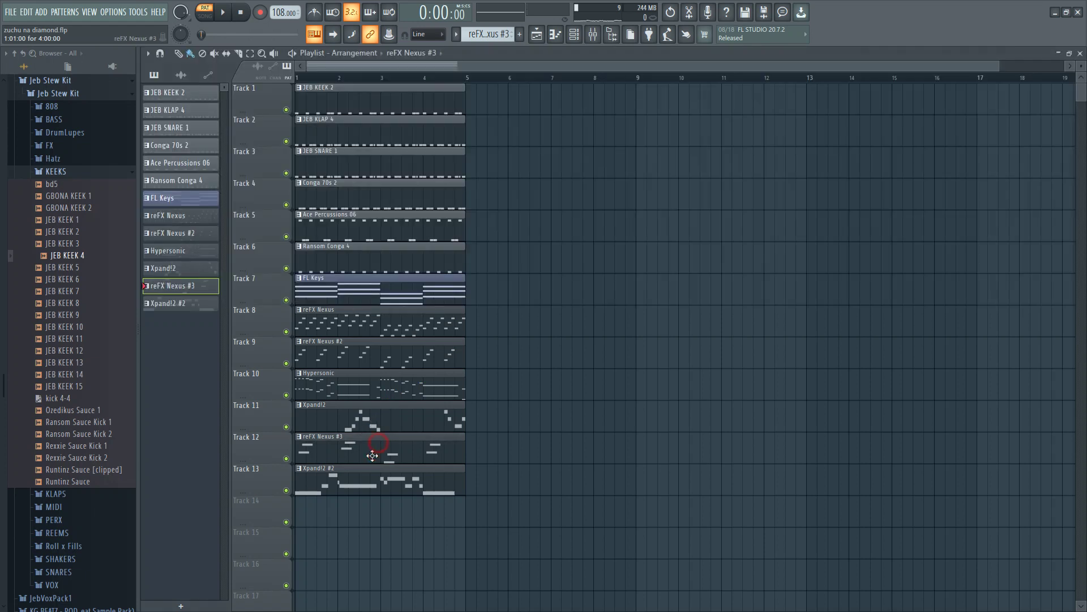
left_click(364, 475)
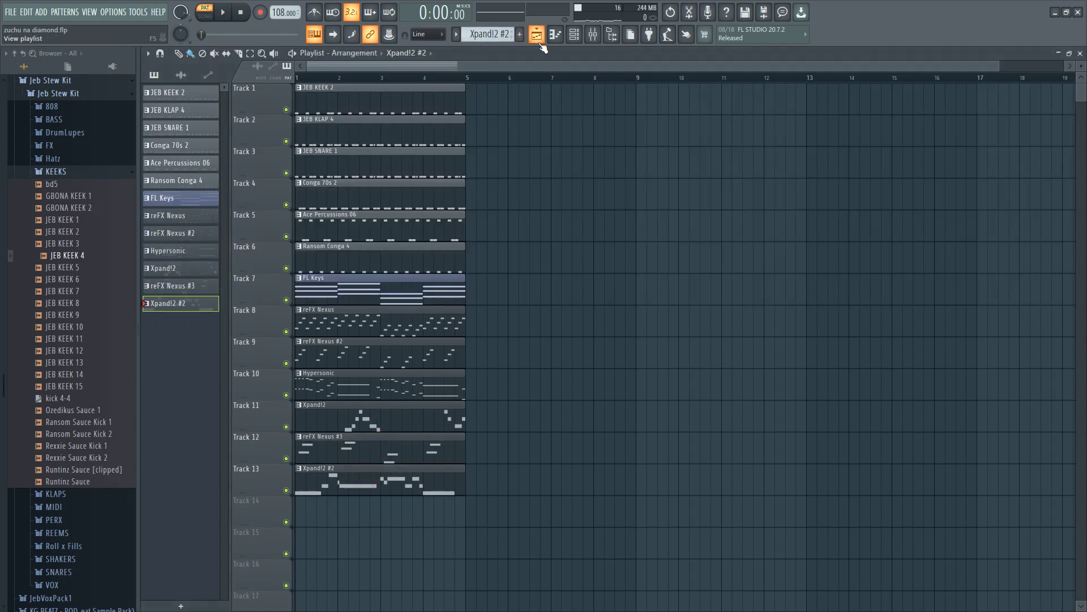
left_click(287, 491, "ctrl")
key("space")
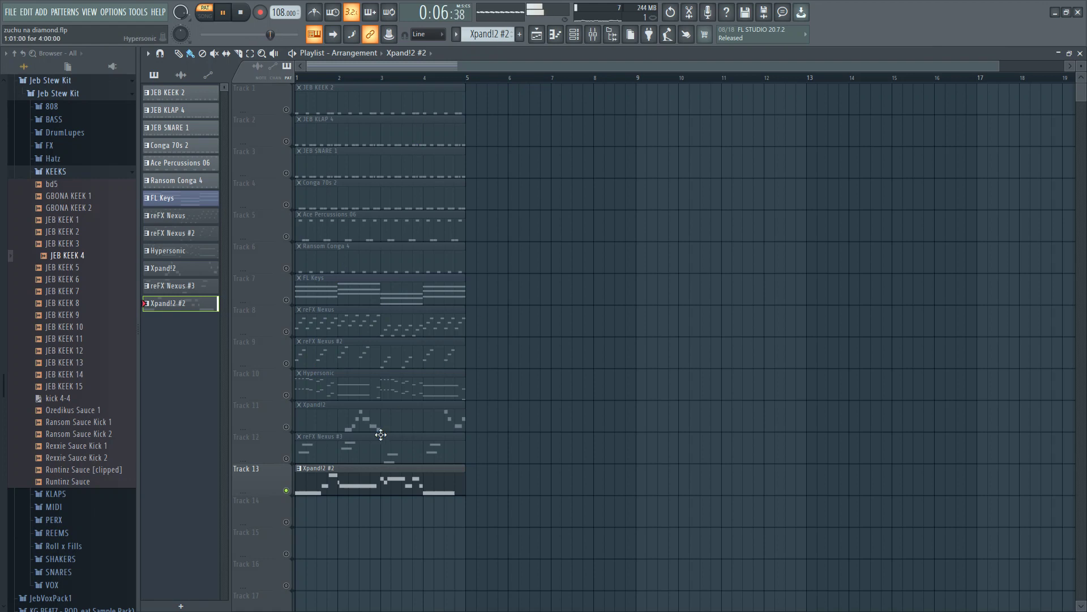
key("space")
key("l")
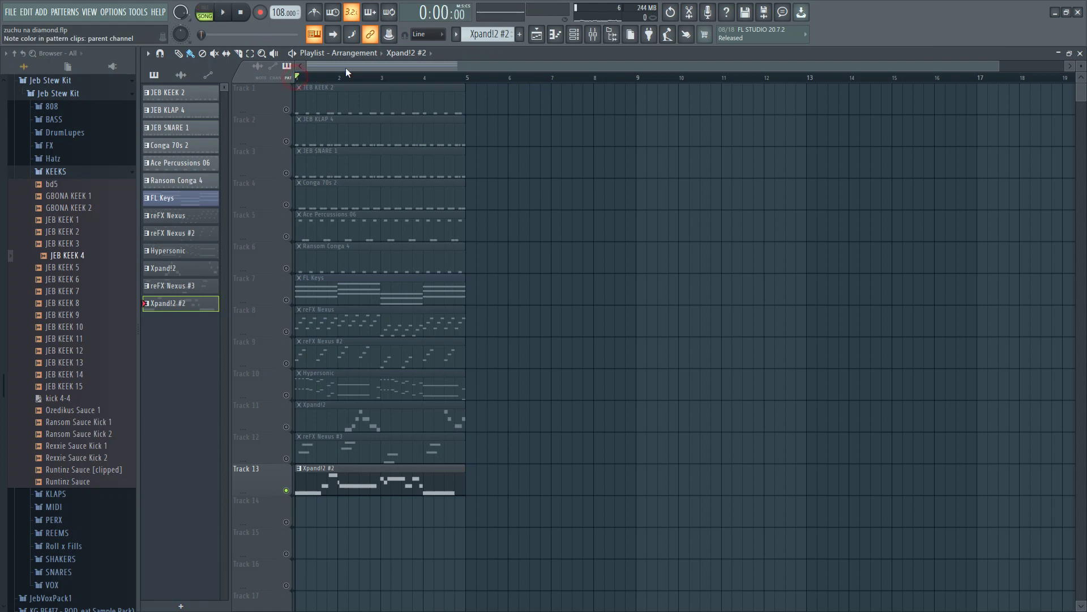
left_click(574, 34)
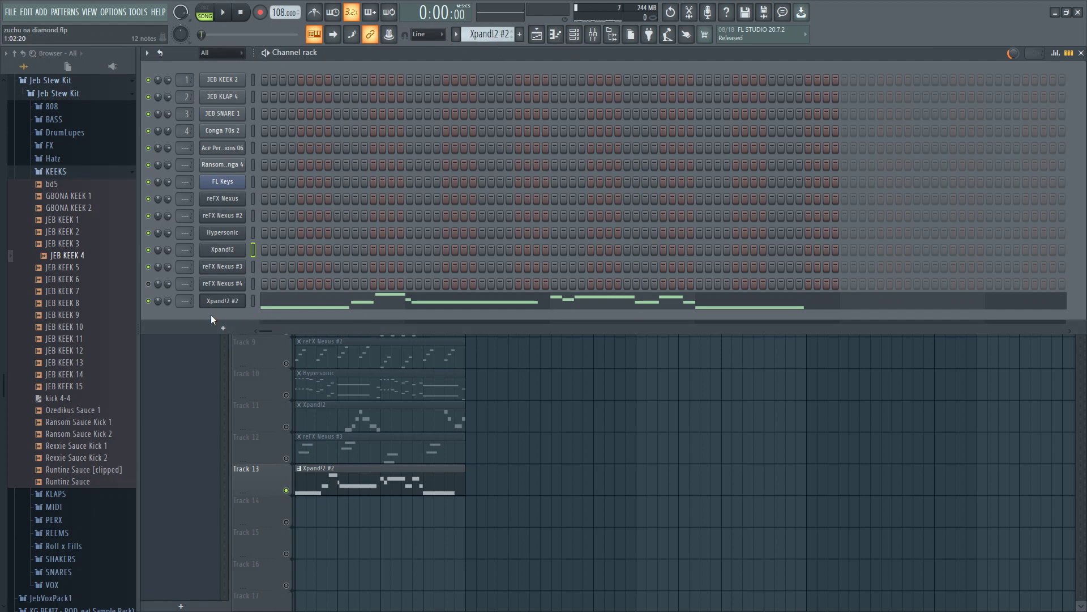
Play the Xpand!2 #2 pattern in song mode while reviewing its notes in the piano roll
left_click(297, 311)
key("space")
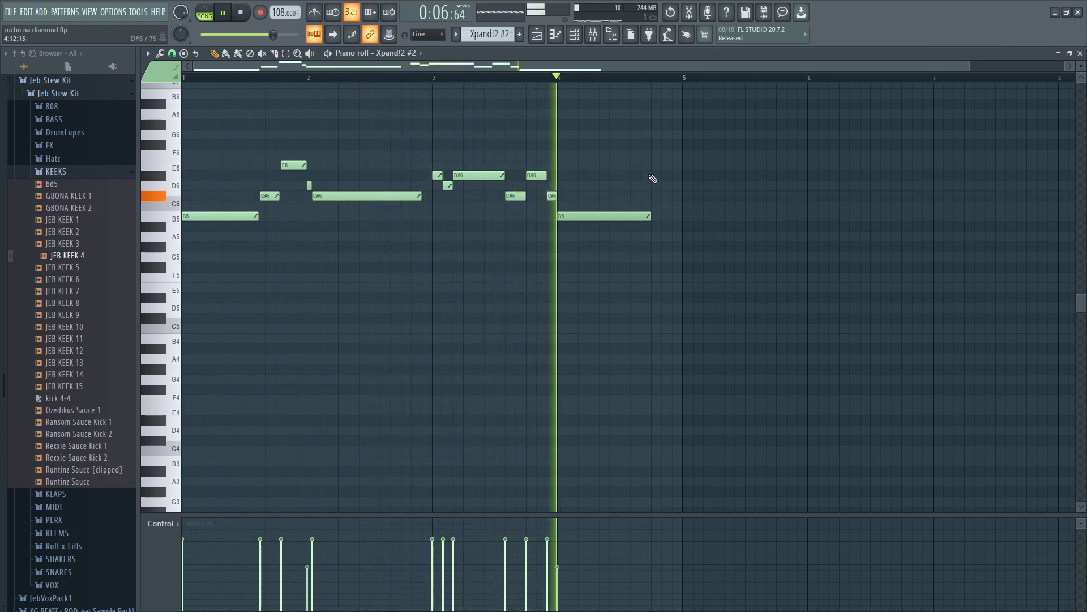
key("space")
left_click(1078, 55)
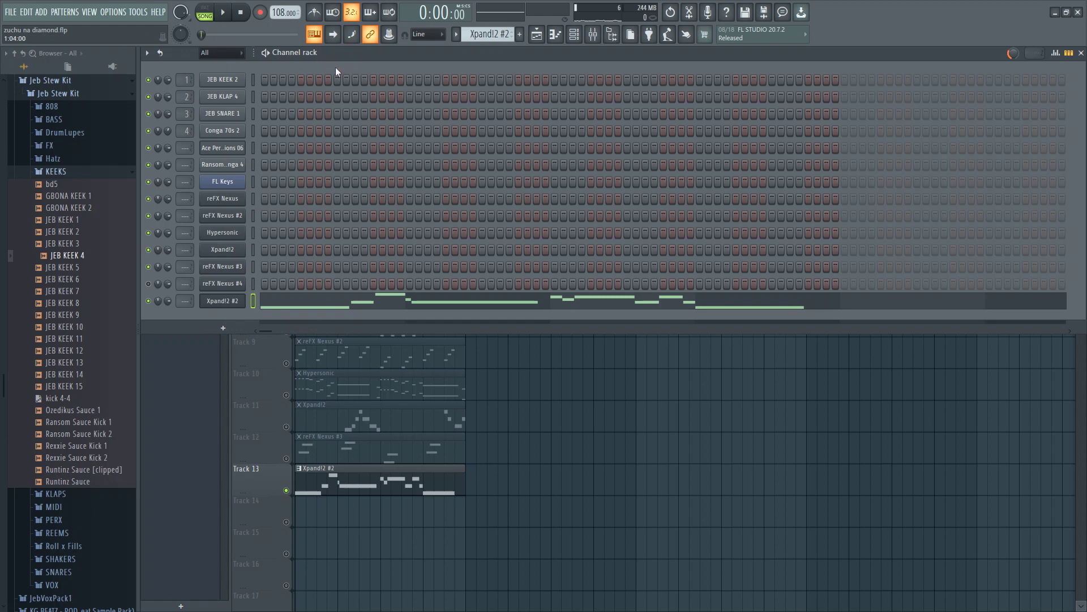
Play the full arrangement with all tracks enabled, muting the Xpand!2 #2 track during playback
left_click(377, 457)
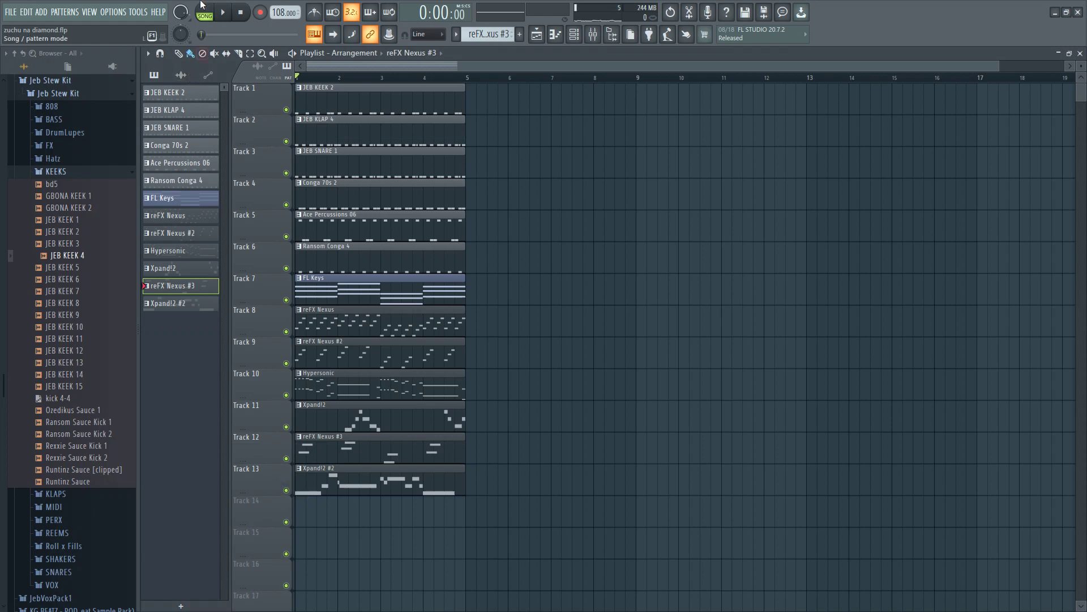
key("space")
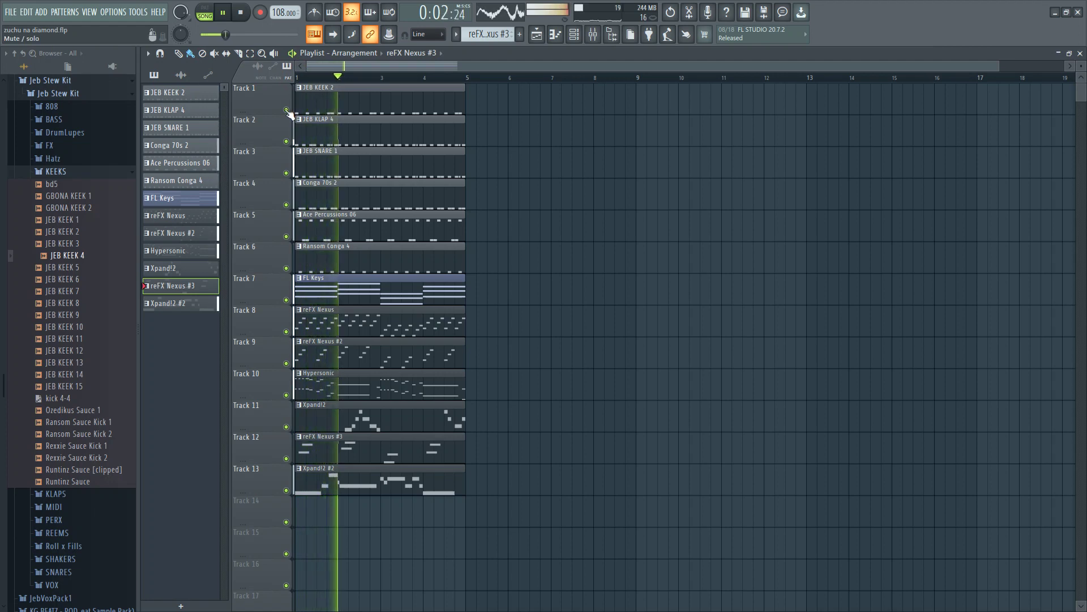
left_click(286, 490)
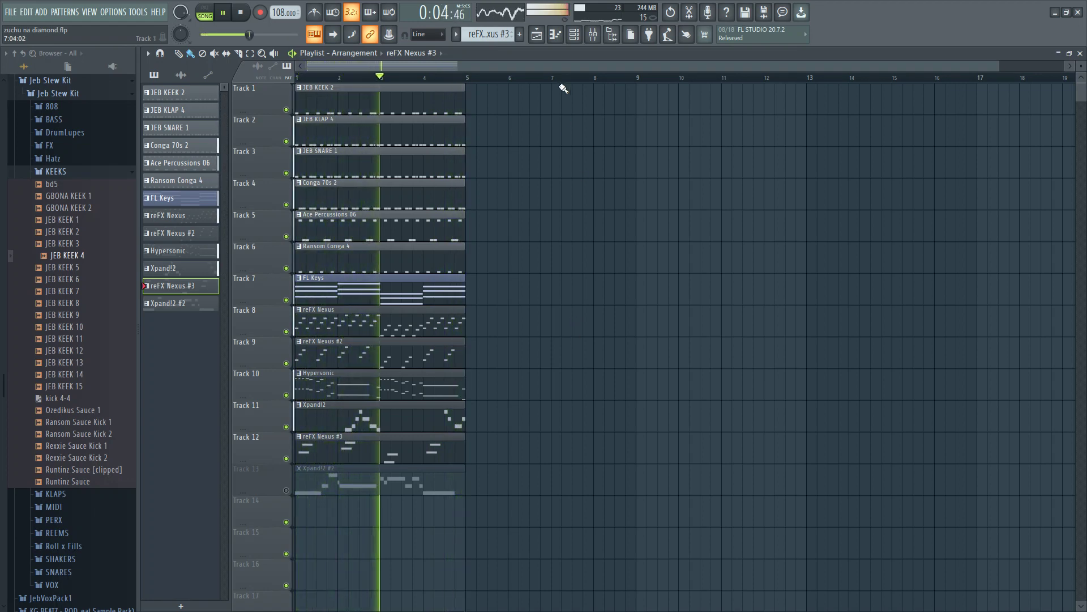
key("space")
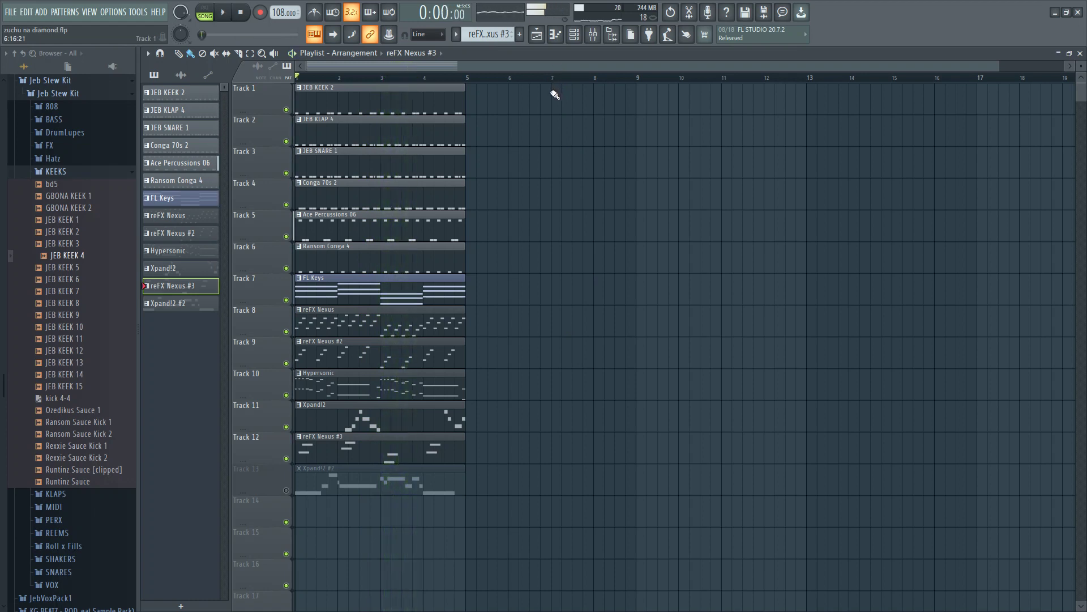